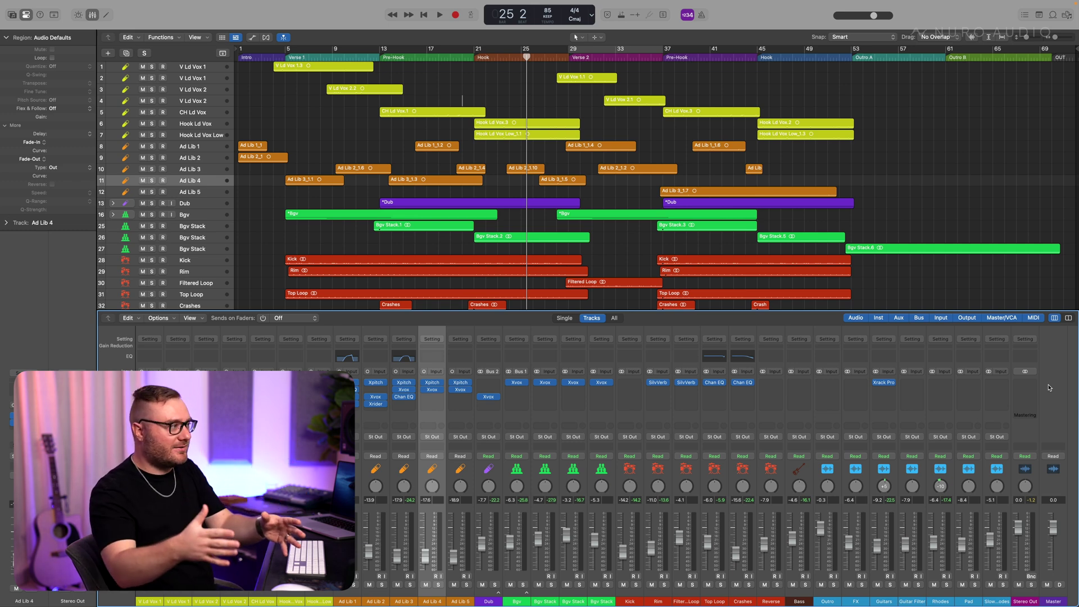
# Create two auxiliary channels named ALL VOX and ALL INST, with inputs set to Bus 3 and Bus 4 respectively.
pyautogui.click(996, 601)
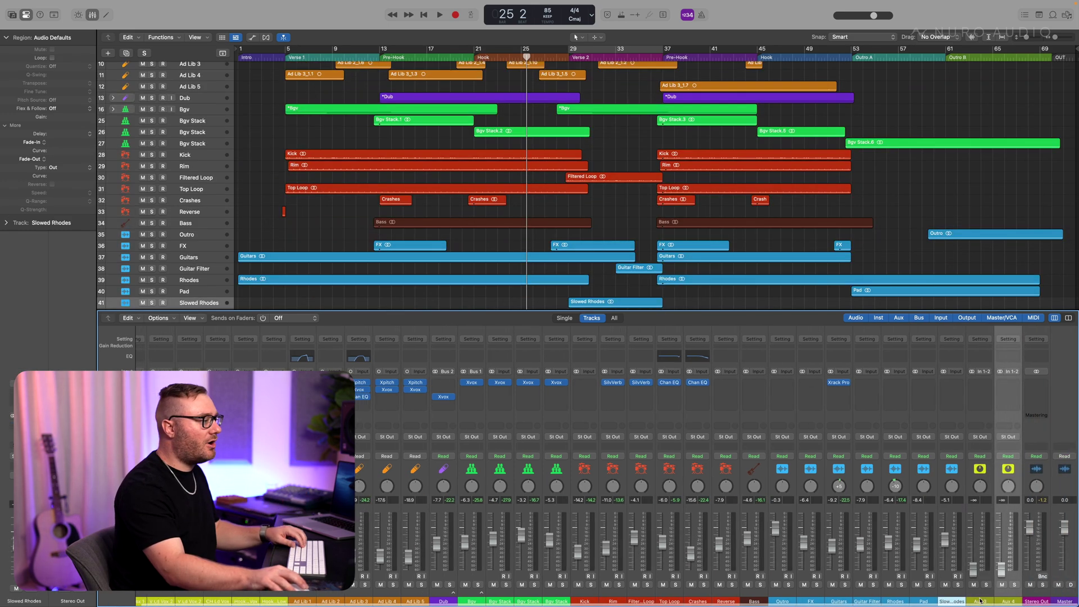
pyautogui.doubleClick(980, 601)
pyautogui.write('ALL VOX')
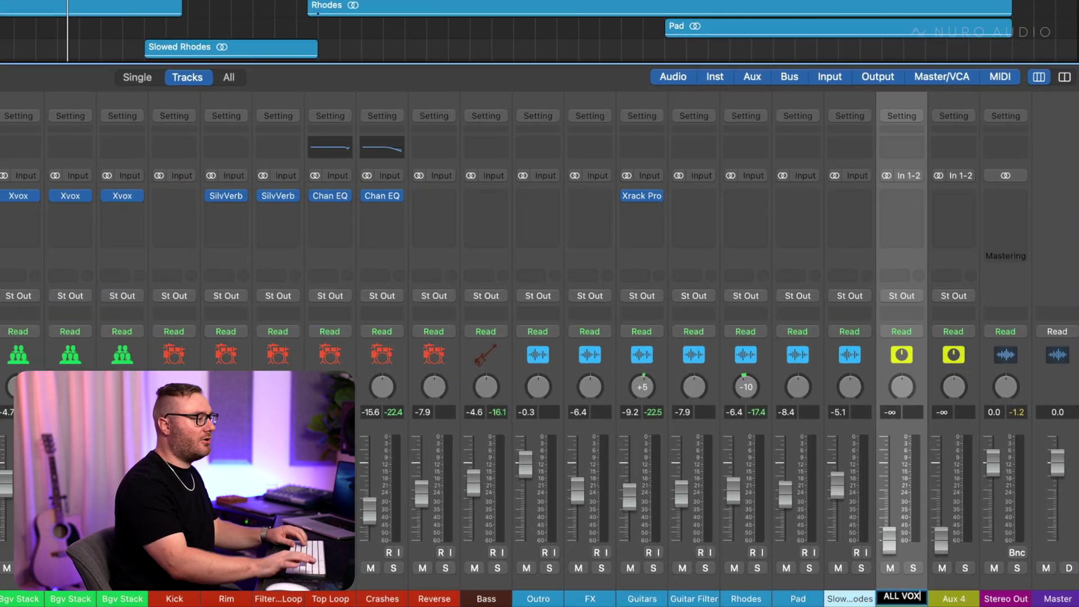
pyautogui.doubleClick(955, 599)
pyautogui.write('ALL VOX')
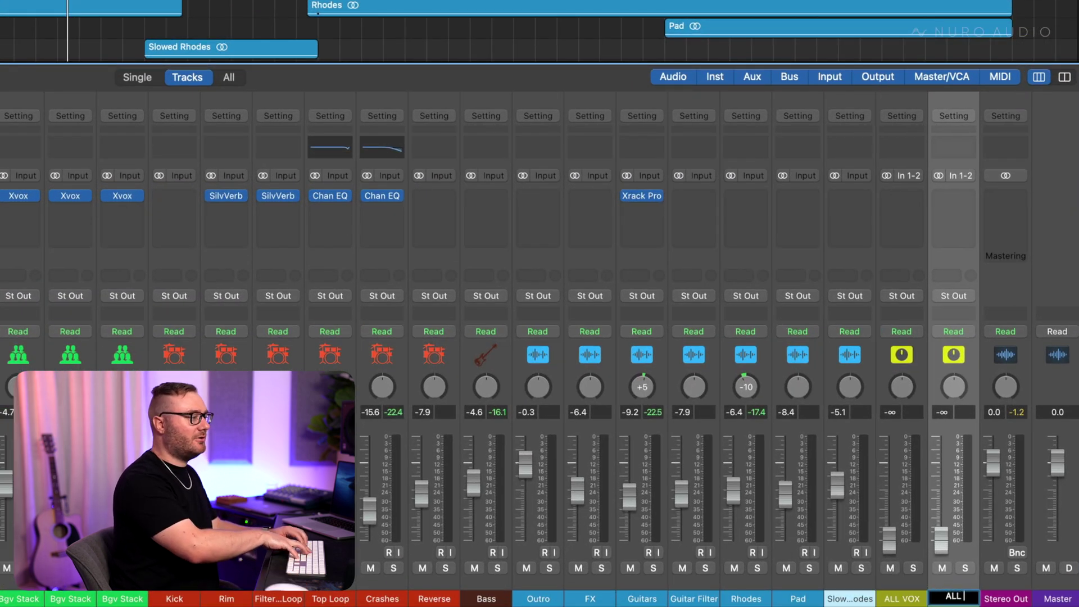
pyautogui.click(901, 175)
pyautogui.click(899, 14)
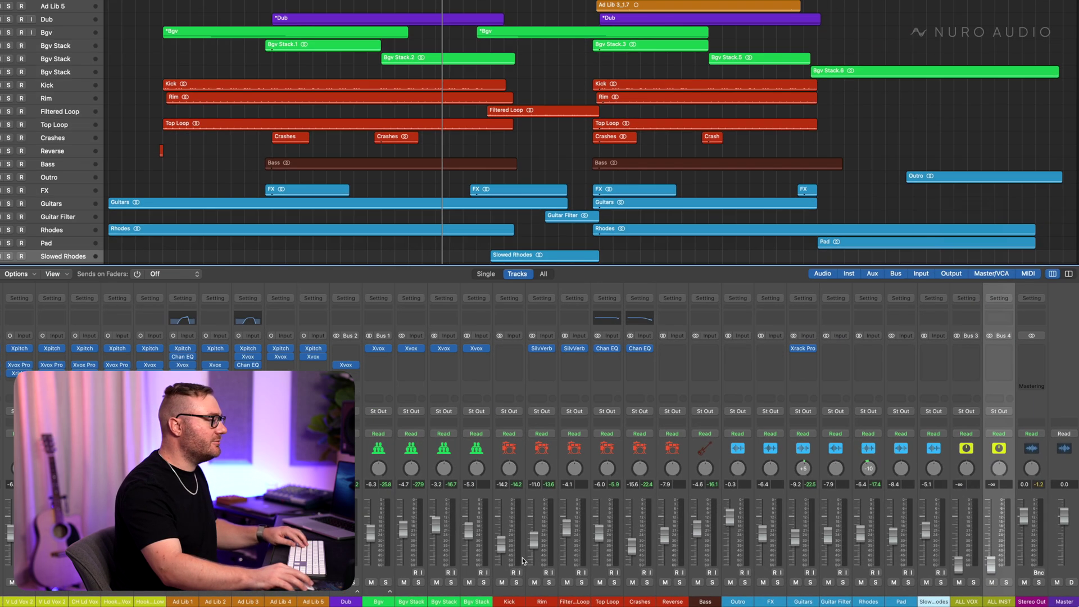
# Route the outputs of all instrumental channels, from Kick through Slowed Rhodes, to Bus 4.
pyautogui.click(198, 536)
pyautogui.keyDown('shift'); pyautogui.click(940, 545); pyautogui.keyUp('shift')
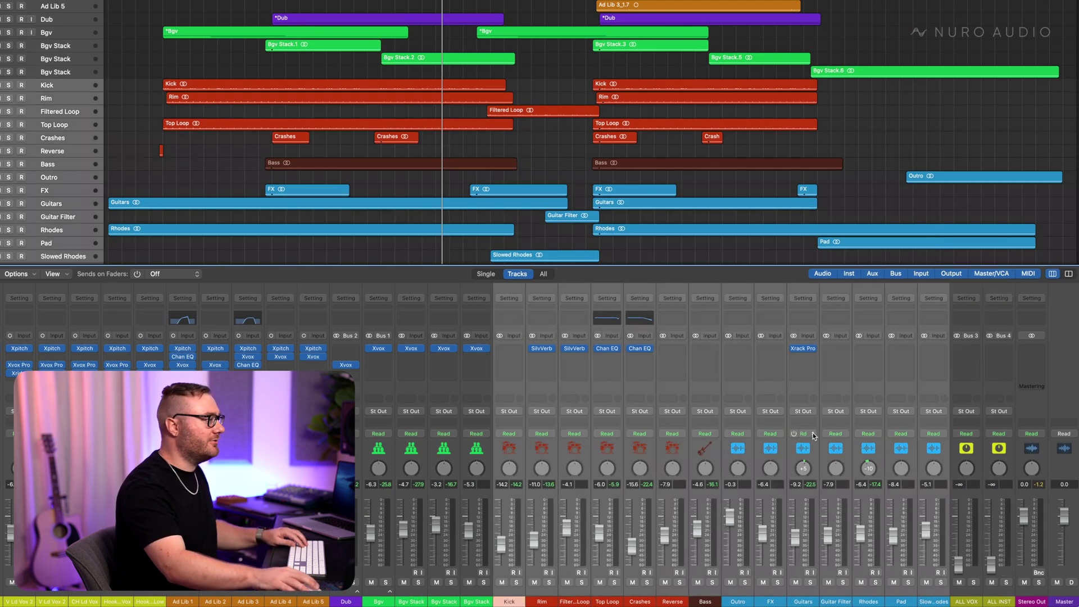
pyautogui.click(844, 415)
pyautogui.click(575, 543)
# Route the outputs of all vocal, ad lib, Dub and Bgv channels to Bus 3.
pyautogui.press('super+a')
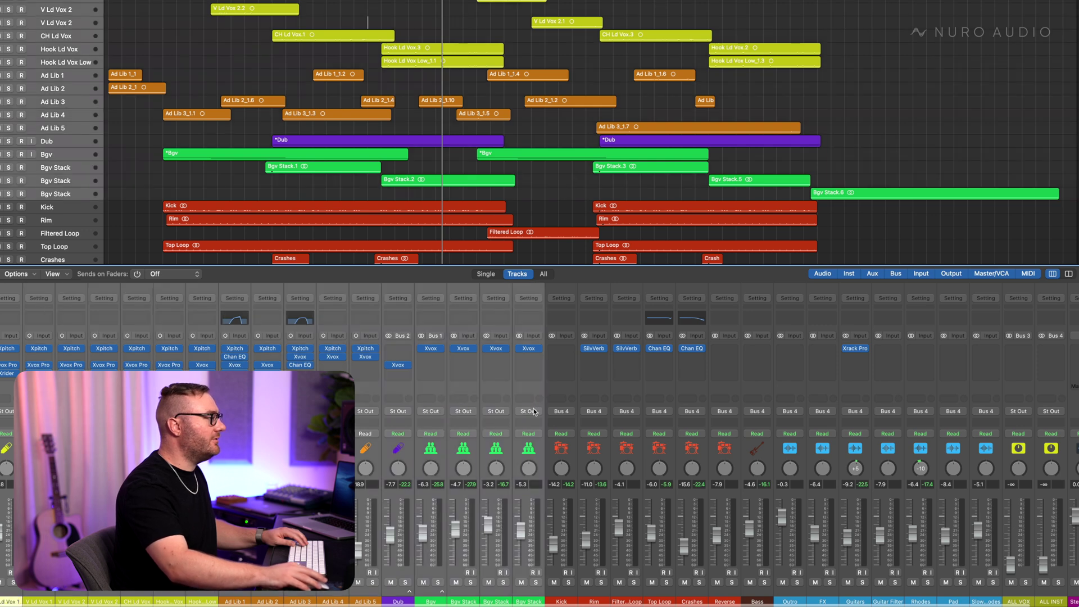
pyautogui.click(534, 412)
pyautogui.moveTo(562, 443)
pyautogui.click(608, 229)
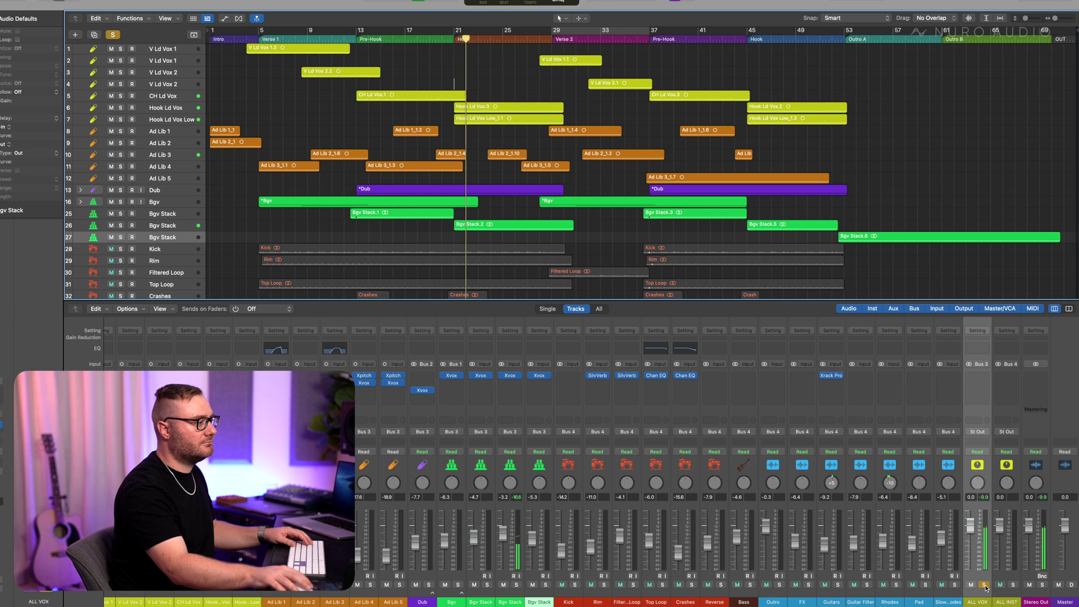
# Solo the ALL VOX and ALL INST channels in turn during playback to check the bus routing.
pyautogui.click(984, 585)
pyautogui.click(985, 585)
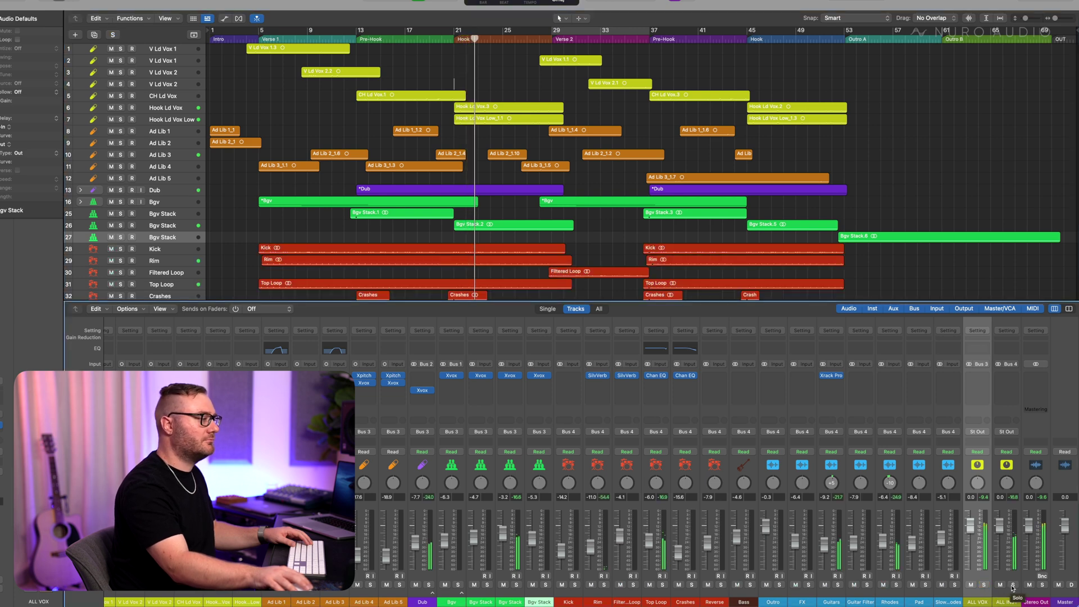
pyautogui.click(1012, 585)
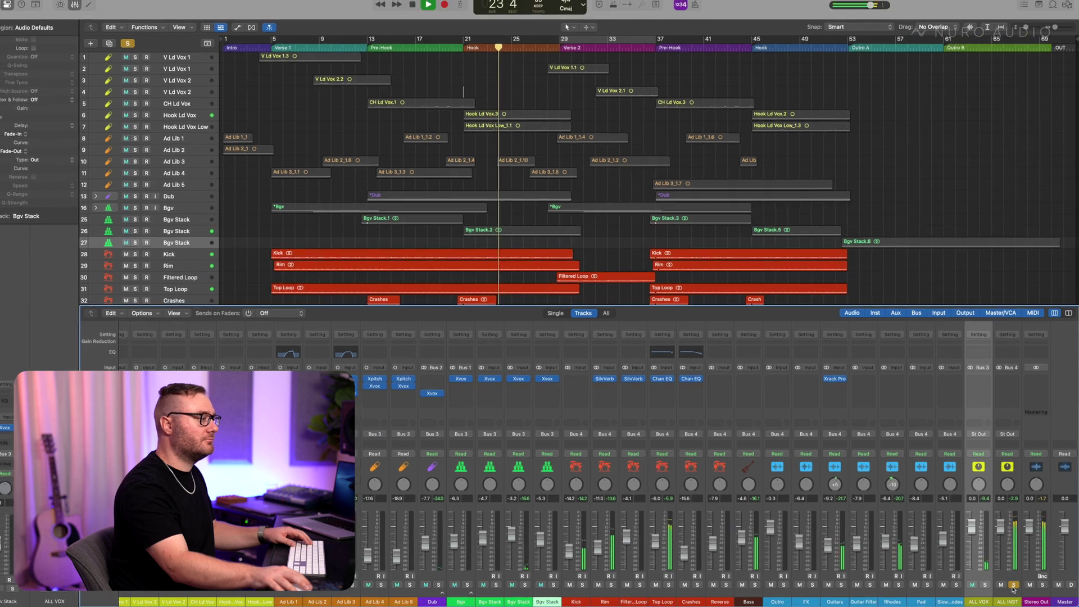
pyautogui.click(1012, 586)
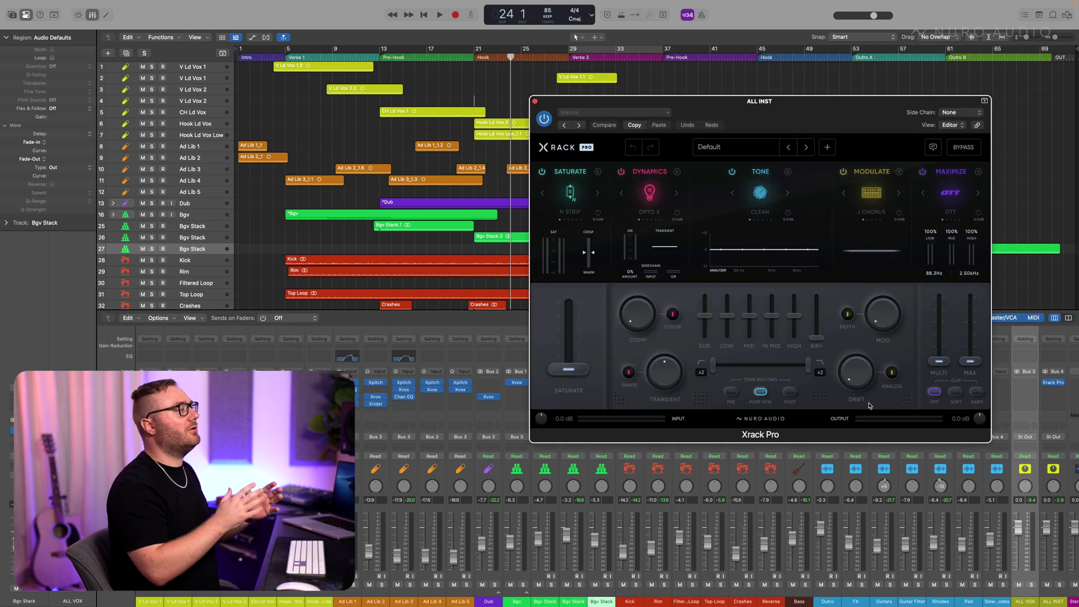
# Solo the ALL INST channel and audition the instrumental bus before shaping it with Xrack Pro.
pyautogui.click(1059, 585)
pyautogui.press('space')
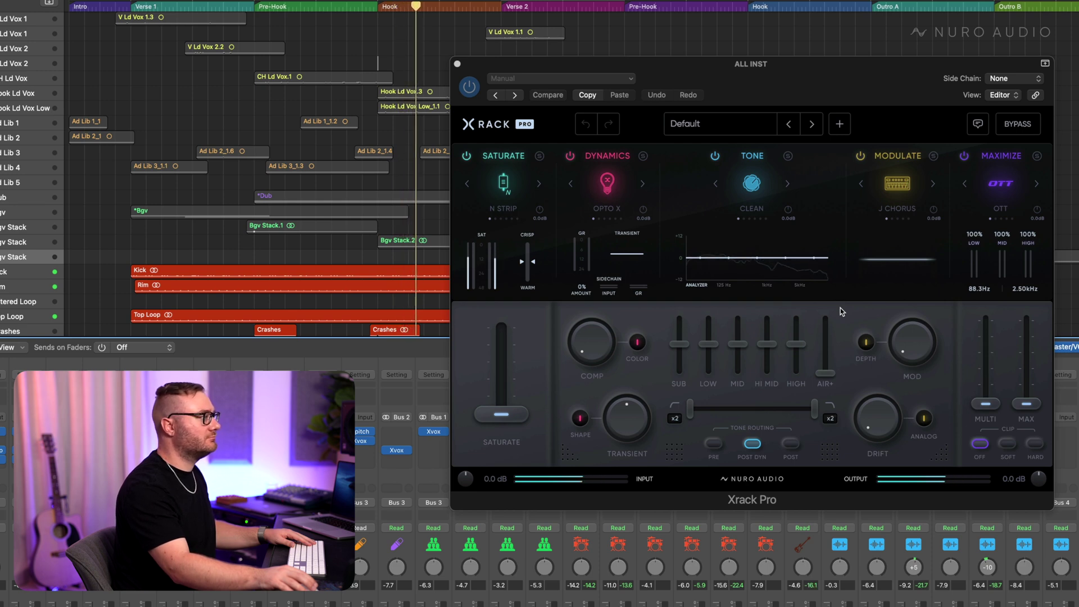
pyautogui.press('space')
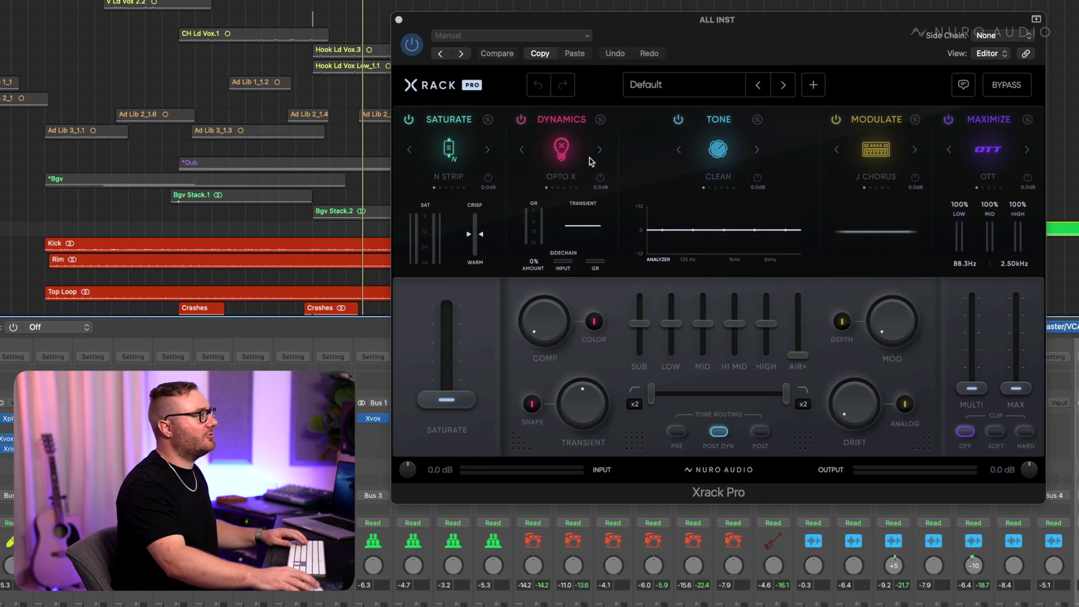
# Switch the ALL INST Xrack Pro dynamics to Glue, add moderate compression, and compare the module on and off.
pyautogui.click(676, 193)
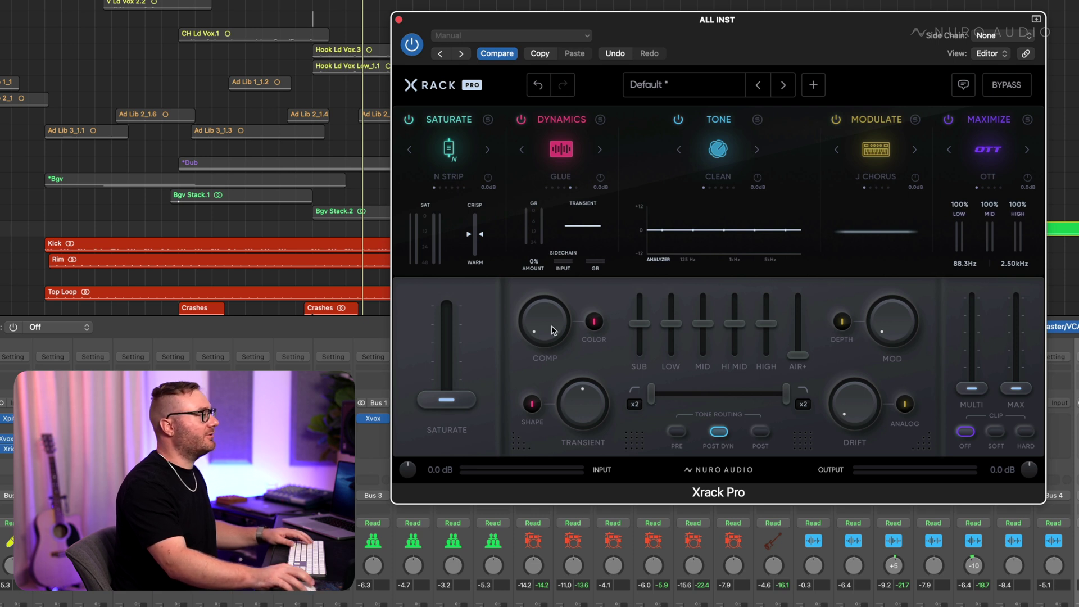
pyautogui.moveTo(553, 330); pyautogui.dragTo(545, 286)
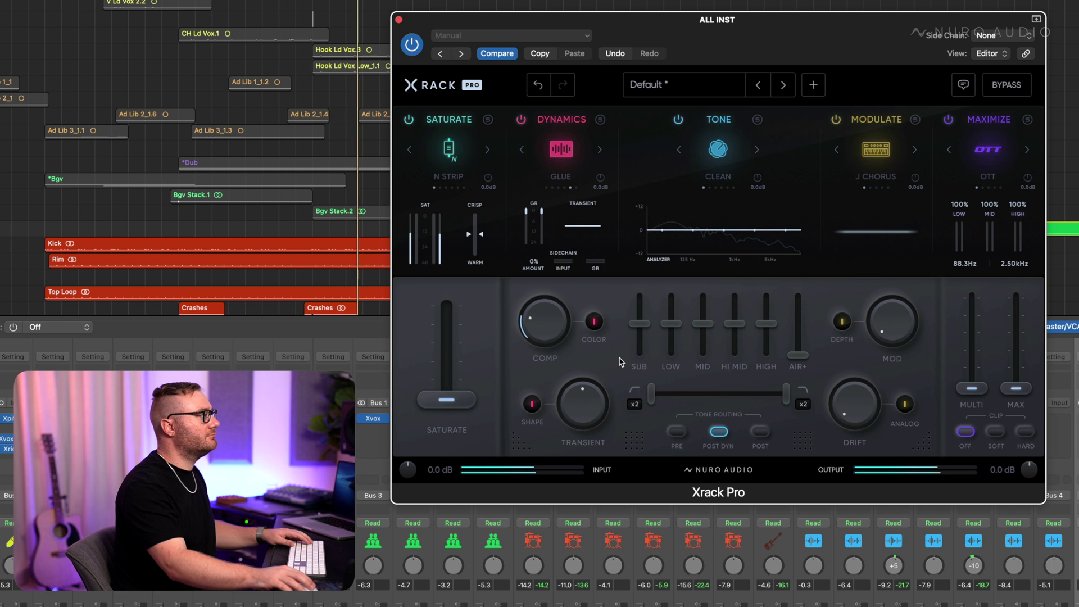
pyautogui.click(521, 121)
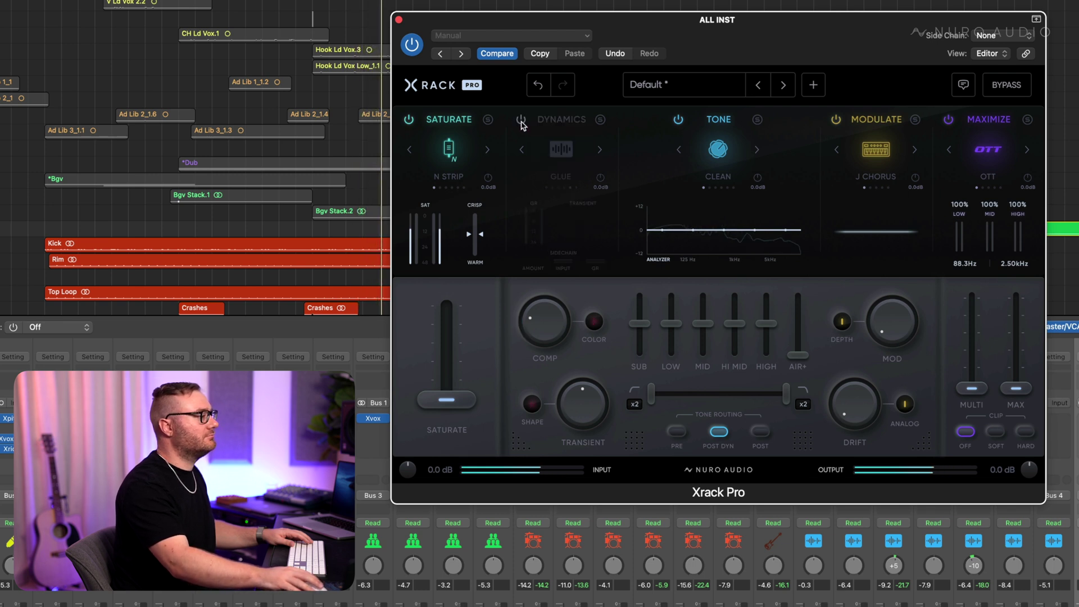
pyautogui.click(521, 122)
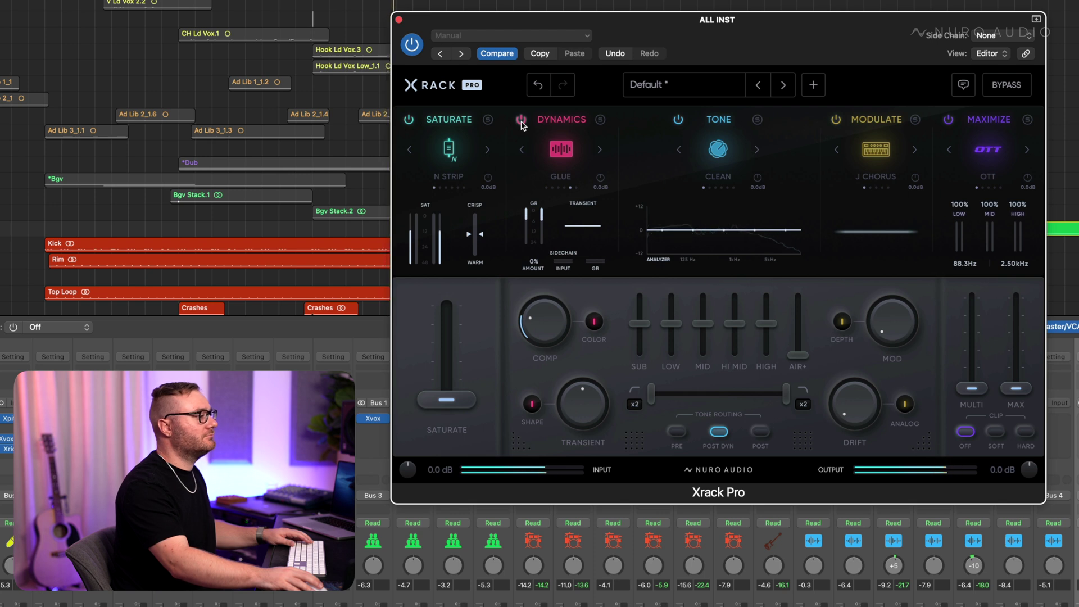
pyautogui.press('space')
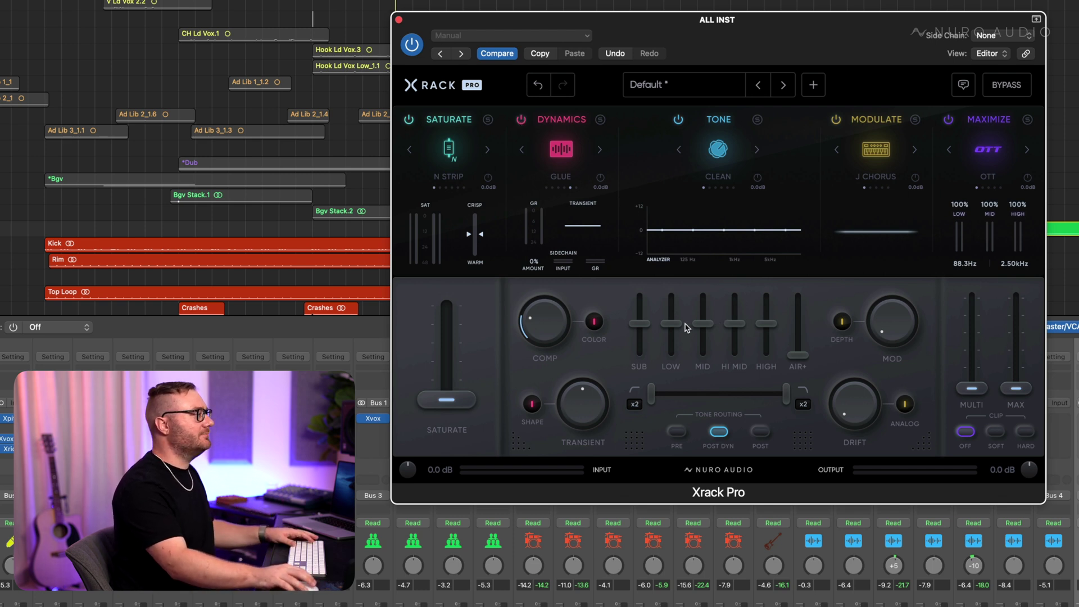
# Shape the instrumental bus tone by boosting Low to +19%, High to about +22%, Hi Mid slightly, and Air+ to 8%.
pyautogui.press('space')
pyautogui.moveTo(671, 324); pyautogui.dragTo(671, 315)
pyautogui.moveTo(764, 326)
pyautogui.mouseDown()
pyautogui.moveTo(766, 315)
pyautogui.moveTo(743, 326)
pyautogui.moveTo(765, 318)
pyautogui.mouseUp()
pyautogui.moveTo(671, 315); pyautogui.dragTo(672, 319)
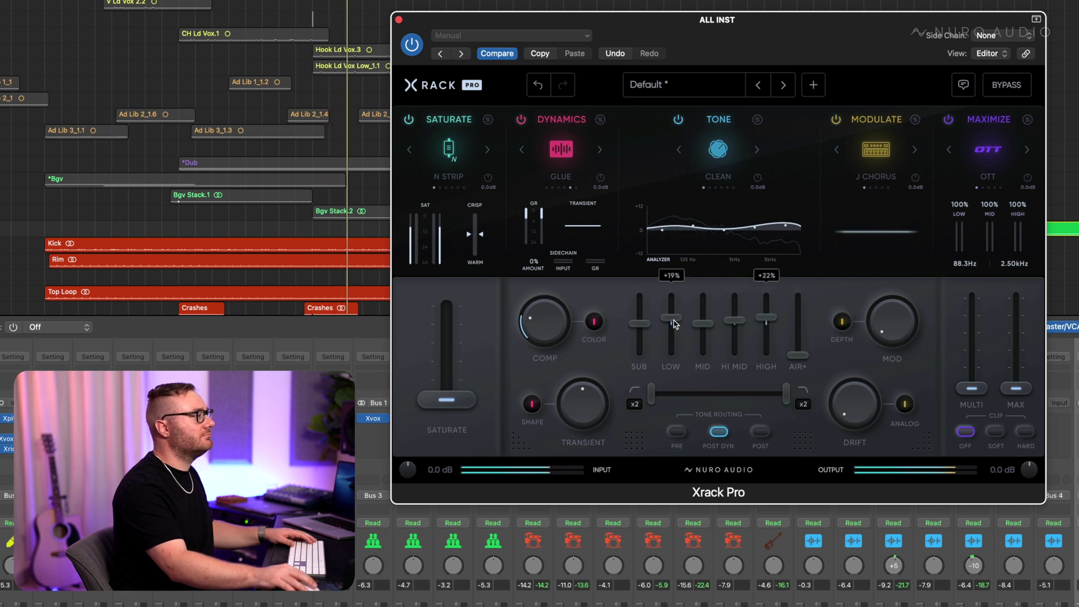
pyautogui.moveTo(766, 318)
pyautogui.mouseDown()
pyautogui.moveTo(735, 320)
pyautogui.moveTo(766, 317)
pyautogui.mouseUp()
pyautogui.moveTo(802, 355); pyautogui.dragTo(802, 352)
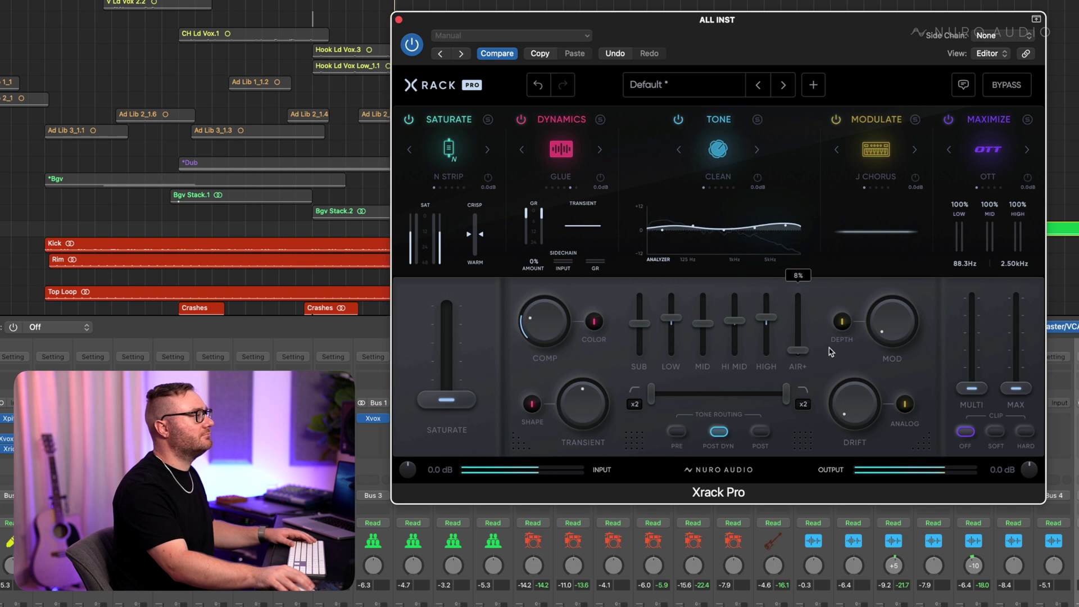
pyautogui.press('space')
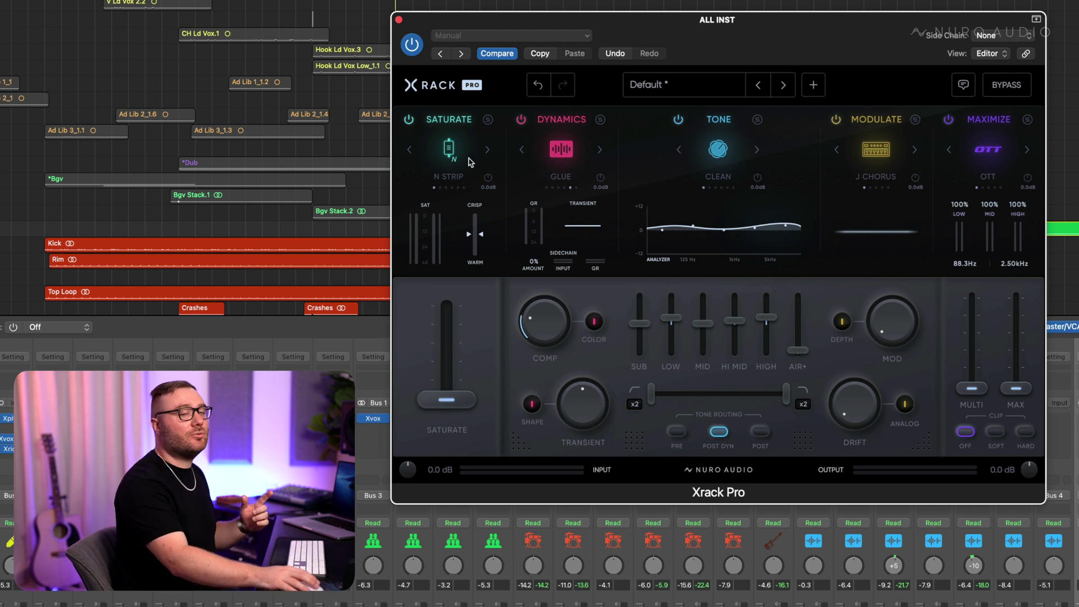
# Switch the ALL INST saturation to 2" Tape at 24% and lower the plugin output to -1.5 dB.
pyautogui.press('space')
pyautogui.click(487, 150)
pyautogui.click(487, 150)
pyautogui.click(486, 150)
pyautogui.moveTo(462, 400); pyautogui.dragTo(464, 378)
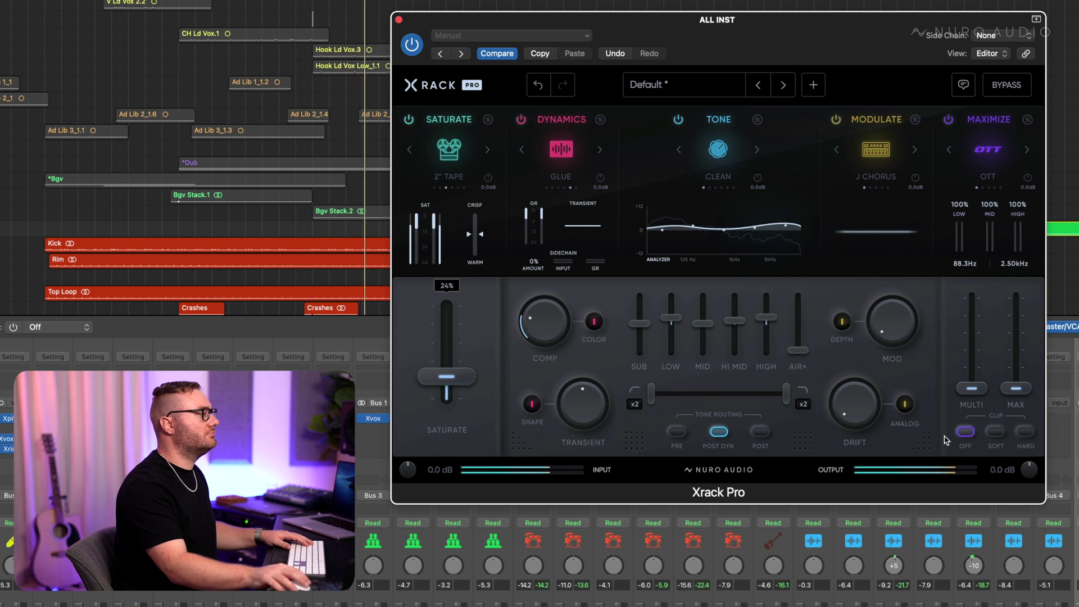
pyautogui.moveTo(1027, 471); pyautogui.dragTo(1022, 482)
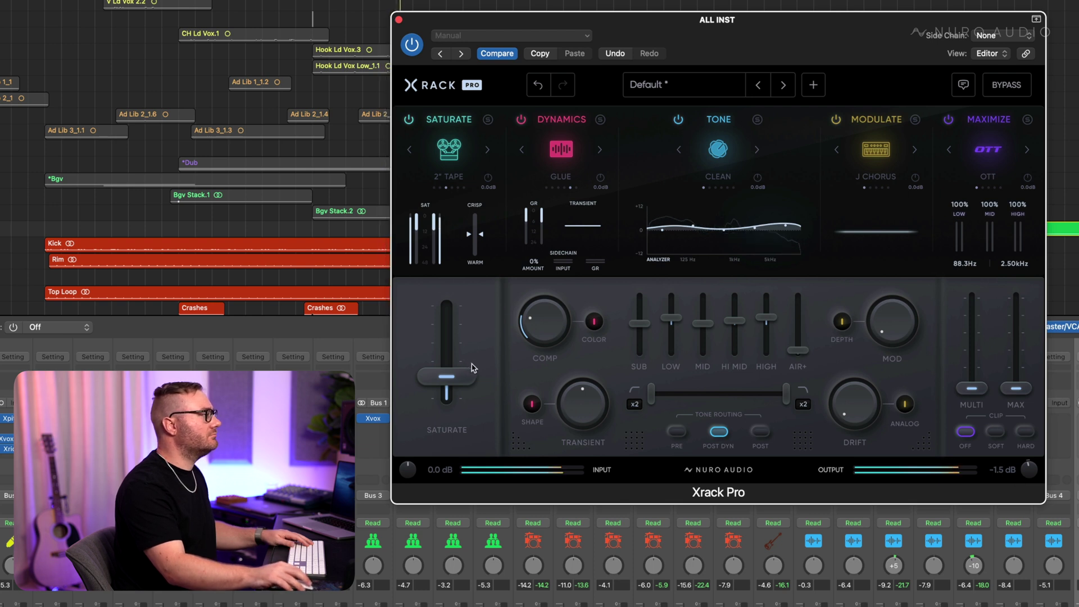
pyautogui.press('space')
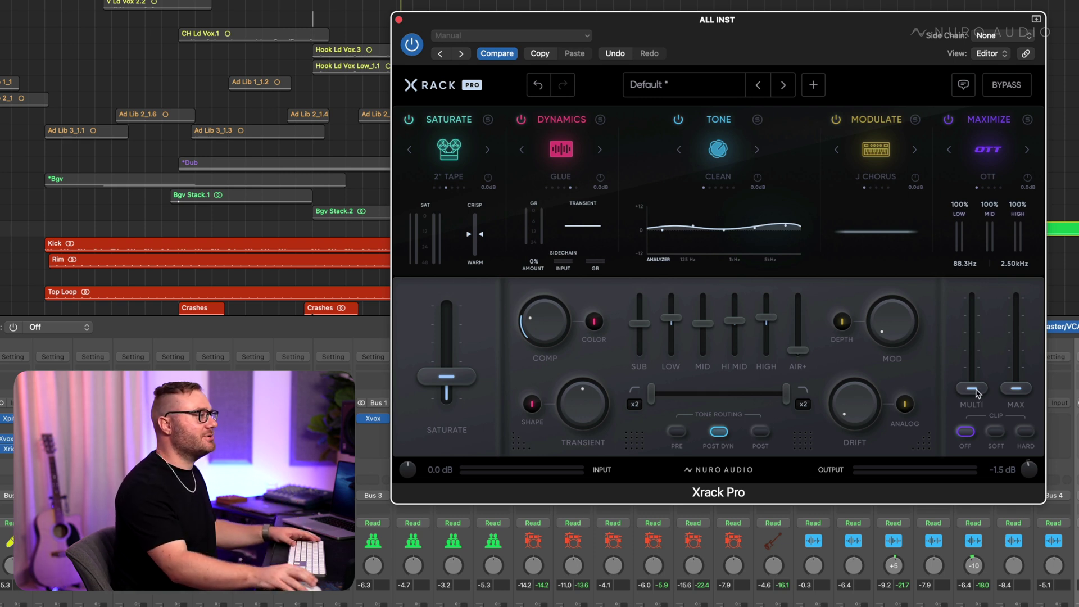
# Set the Maximize module to Open with Multi at about 17%, a slight Max increase and Soft clipping.
pyautogui.press('space')
pyautogui.moveTo(977, 393); pyautogui.dragTo(975, 370)
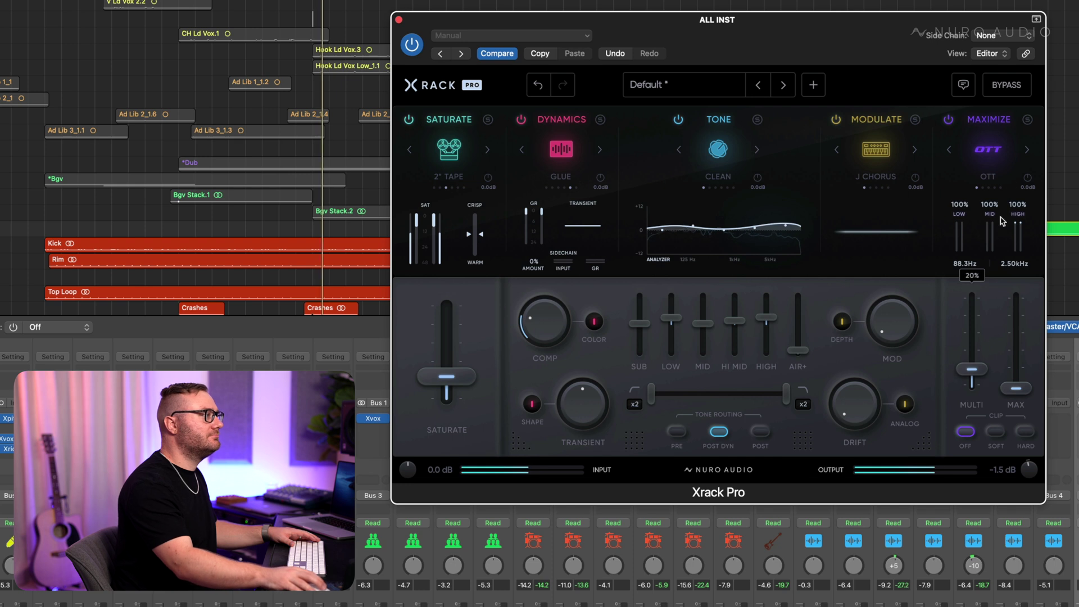
pyautogui.click(994, 188)
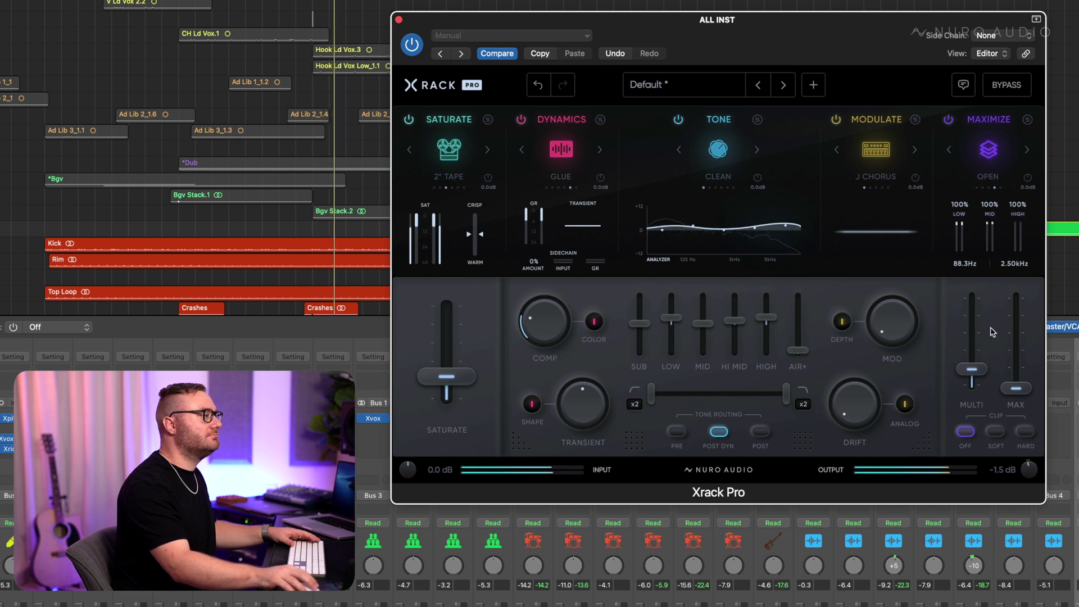
pyautogui.moveTo(1016, 388); pyautogui.dragTo(973, 384)
pyautogui.click(996, 431)
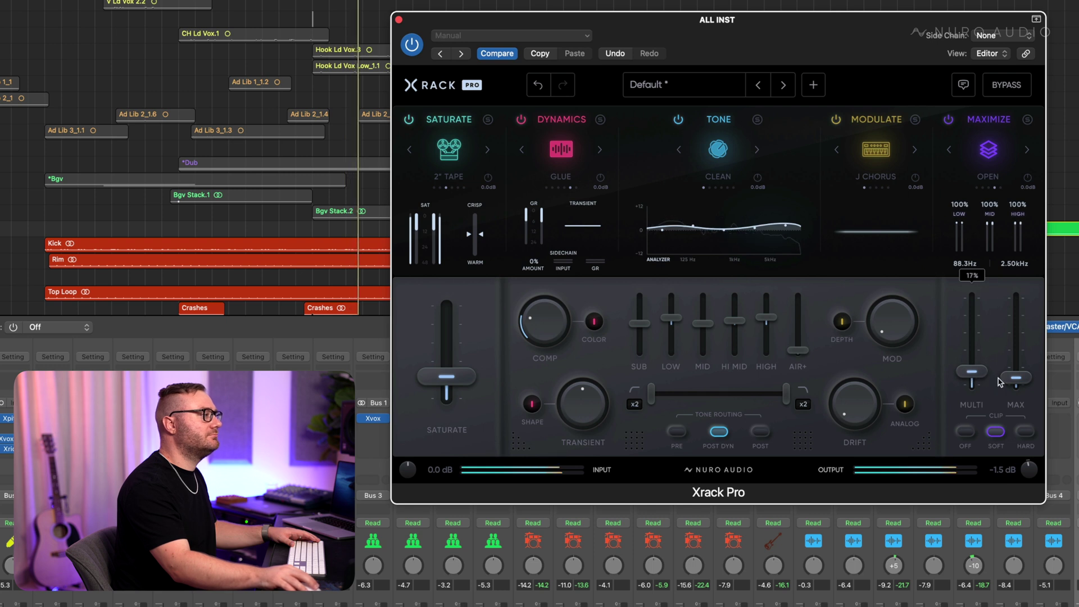
# Compare the instrumental bus with the ALL INST Xrack Pro bypassed and active during playback.
pyautogui.click(1022, 87)
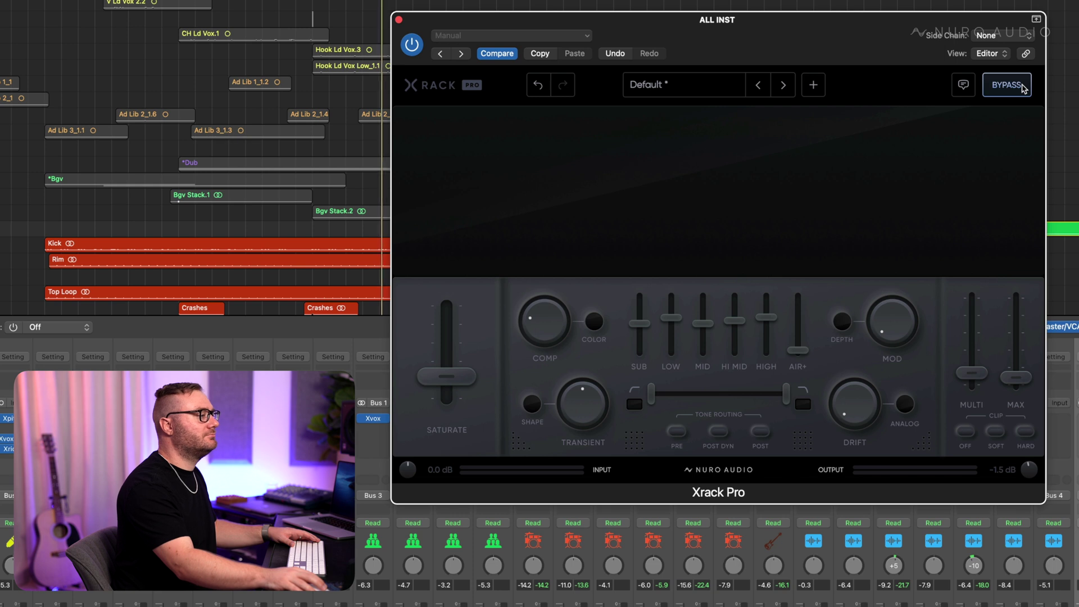
pyautogui.click(1022, 88)
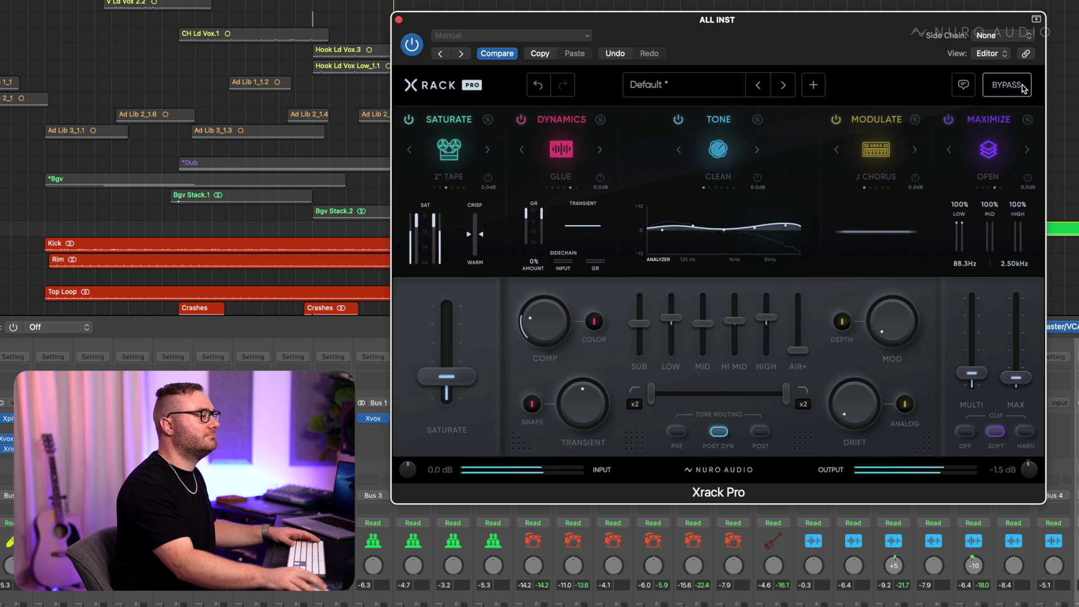
pyautogui.click(1022, 87)
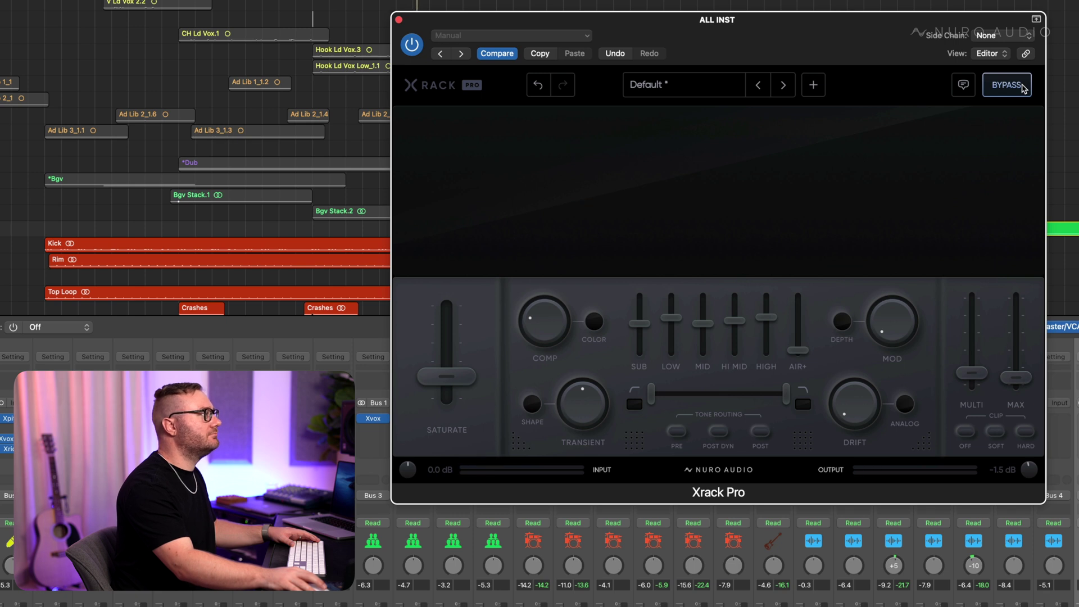
pyautogui.click(1022, 87)
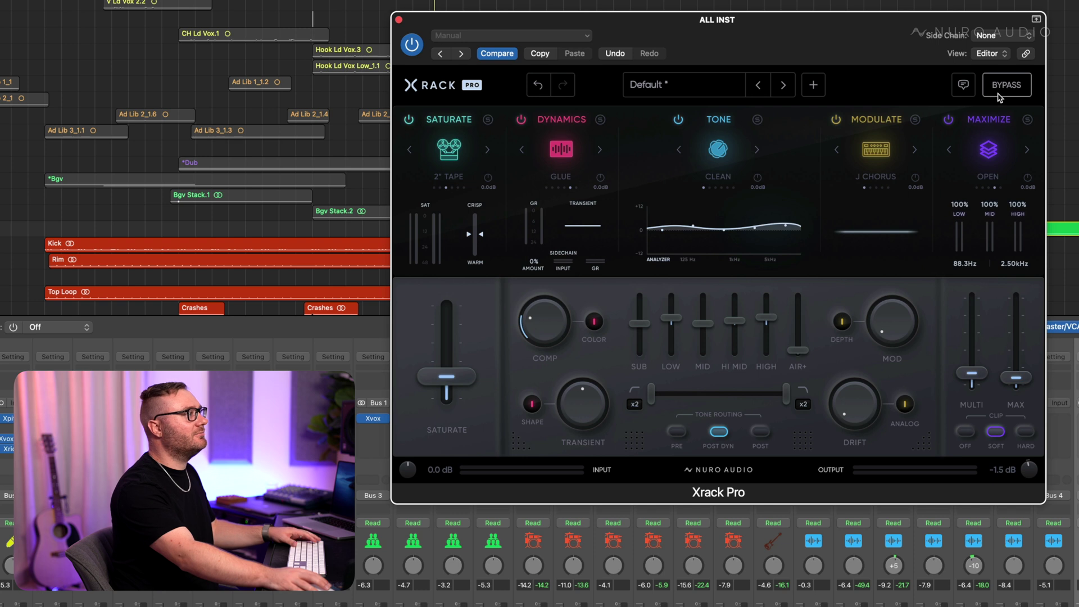
pyautogui.press('space')
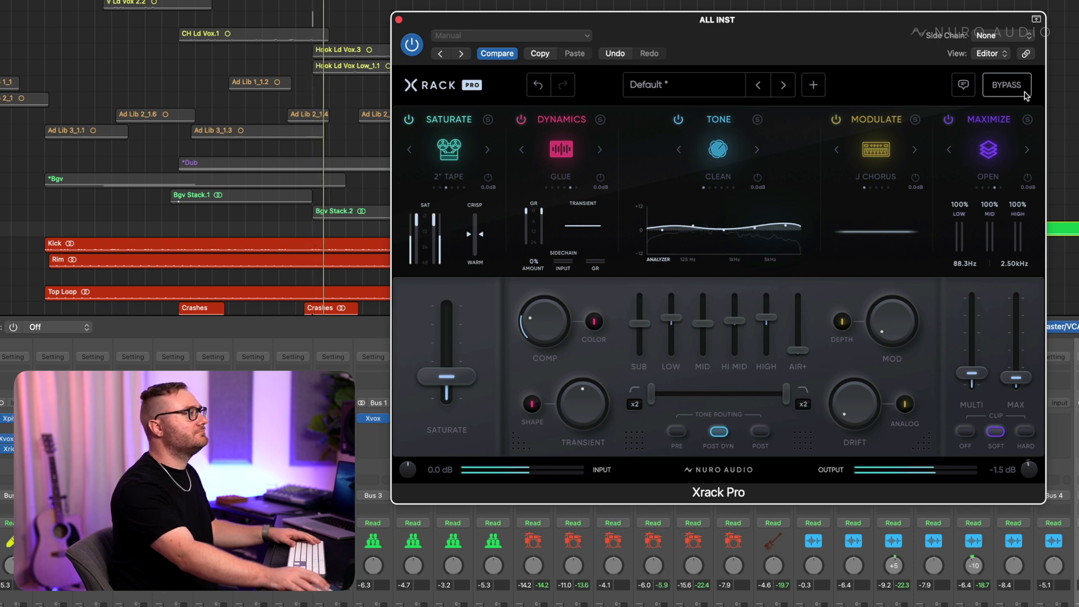
pyautogui.click(1025, 93)
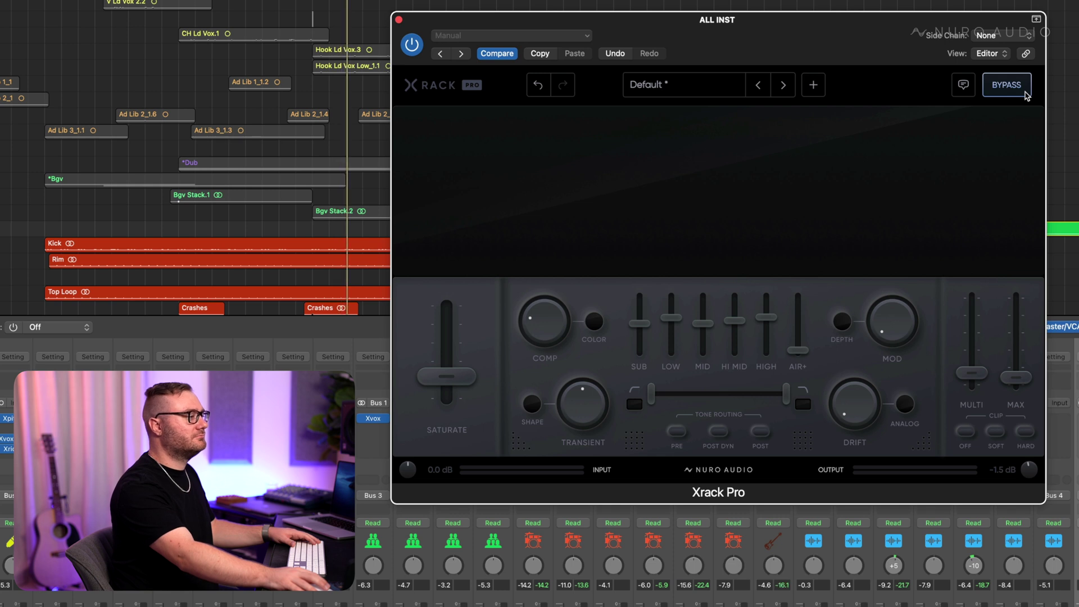
pyautogui.click(1024, 93)
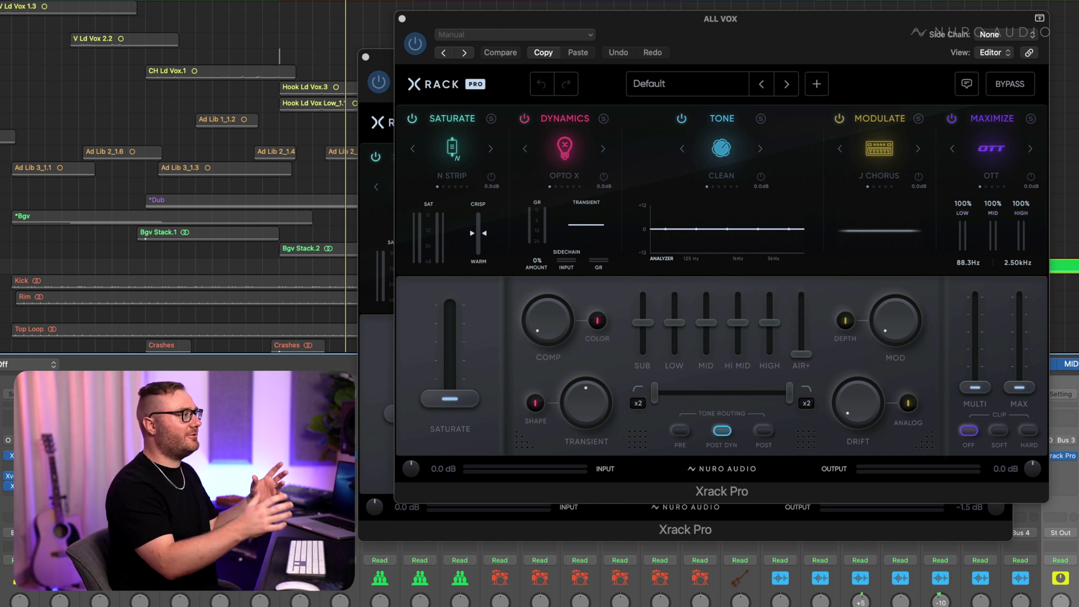
# Play the full mix and brighten the ALL VOX Xrack Pro tone by boosting Hi Mid and High slightly and Air+ to 18%.
pyautogui.press('space')
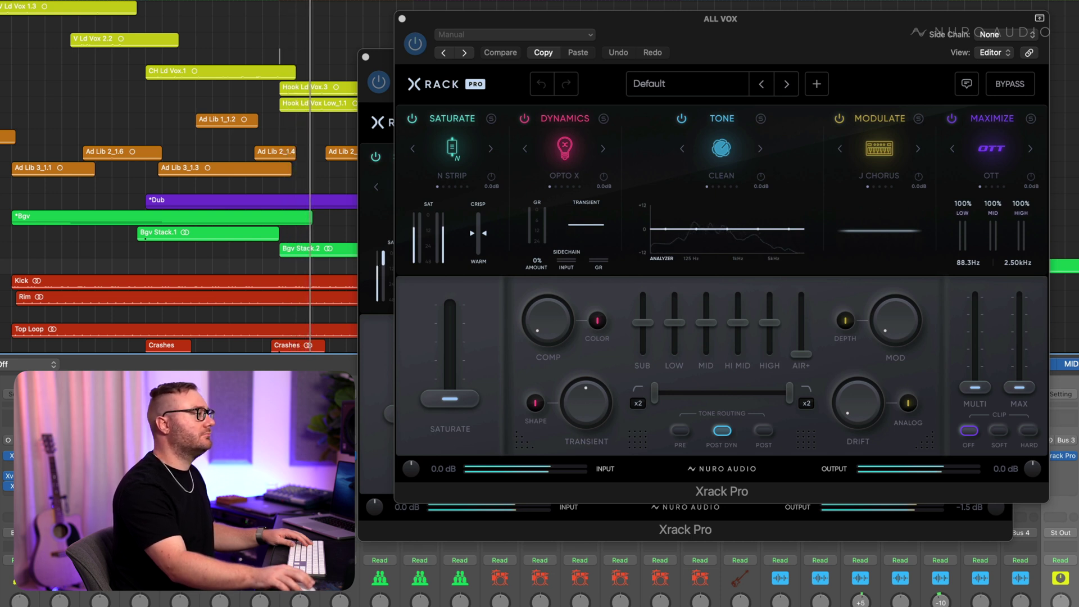
pyautogui.press('space')
pyautogui.press('space')
pyautogui.moveTo(770, 322); pyautogui.dragTo(742, 325)
pyautogui.moveTo(802, 354); pyautogui.dragTo(804, 344)
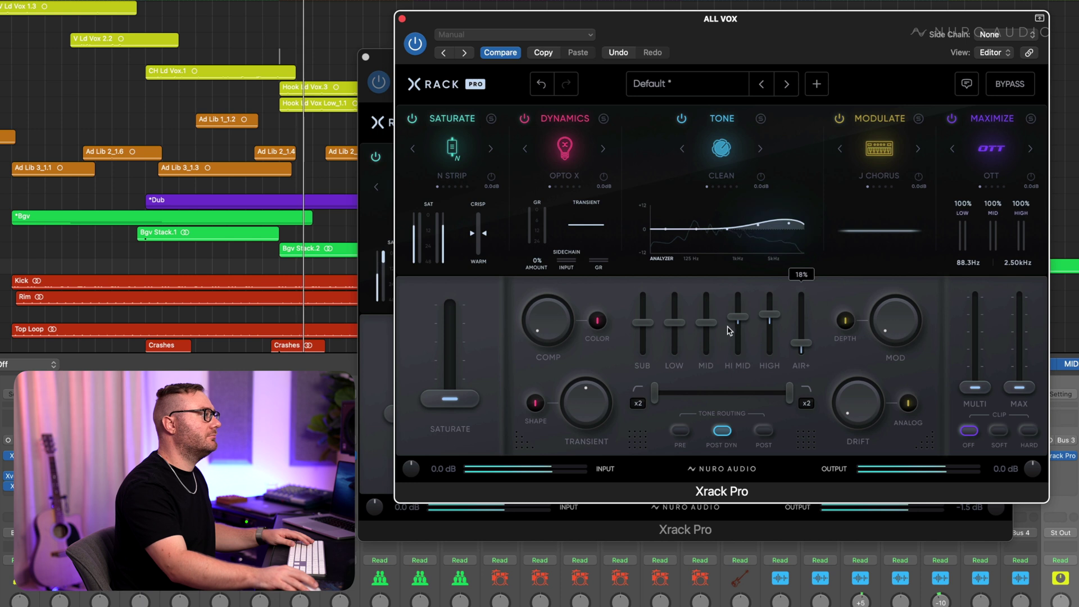
# Raise the ALL VOX low-cut filter slightly and switch Dynamics to Vintage with a small amount of compression during playback.
pyautogui.moveTo(655, 389); pyautogui.dragTo(673, 394)
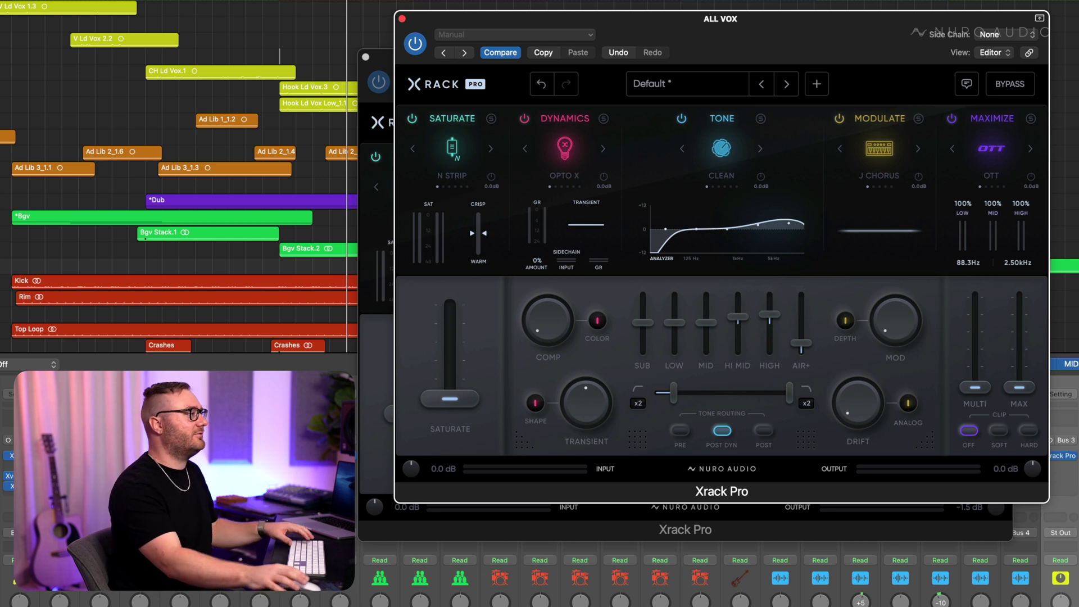
pyautogui.click(605, 151)
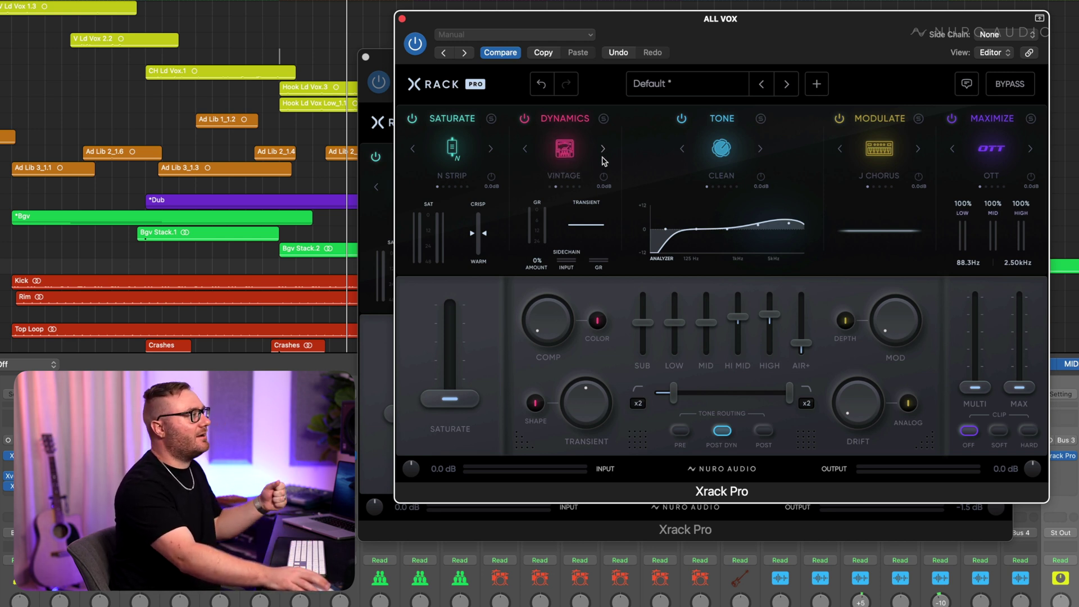
pyautogui.press('space')
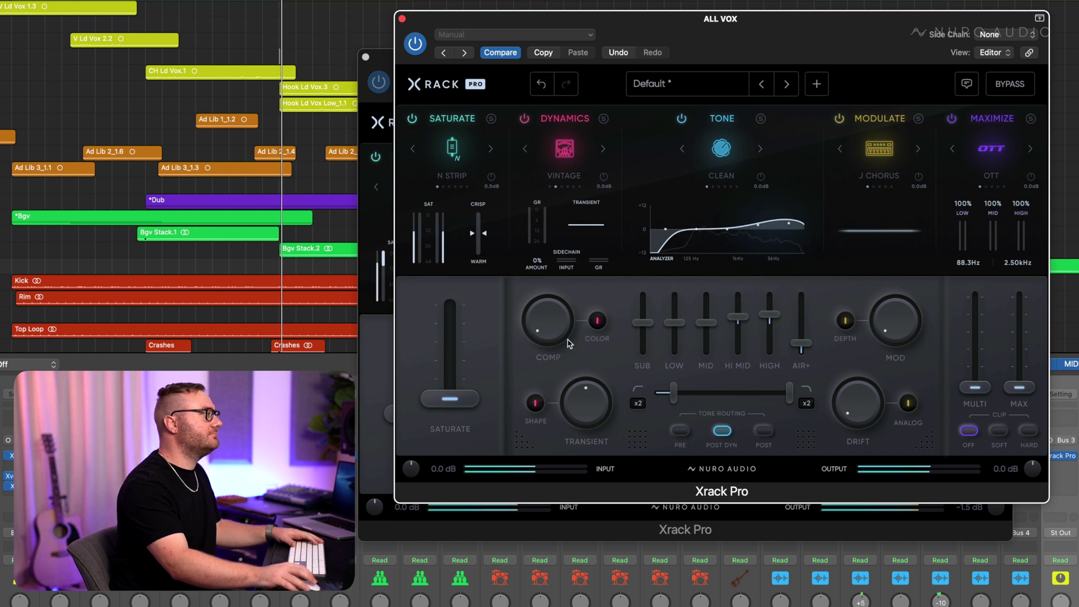
pyautogui.moveTo(558, 333); pyautogui.dragTo(556, 322)
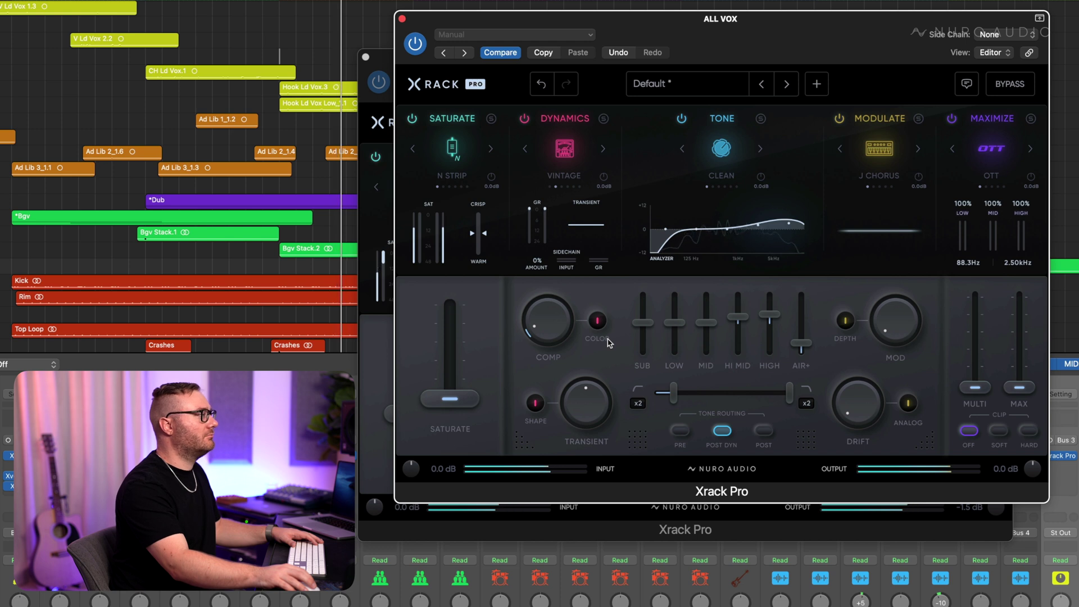
pyautogui.press('space')
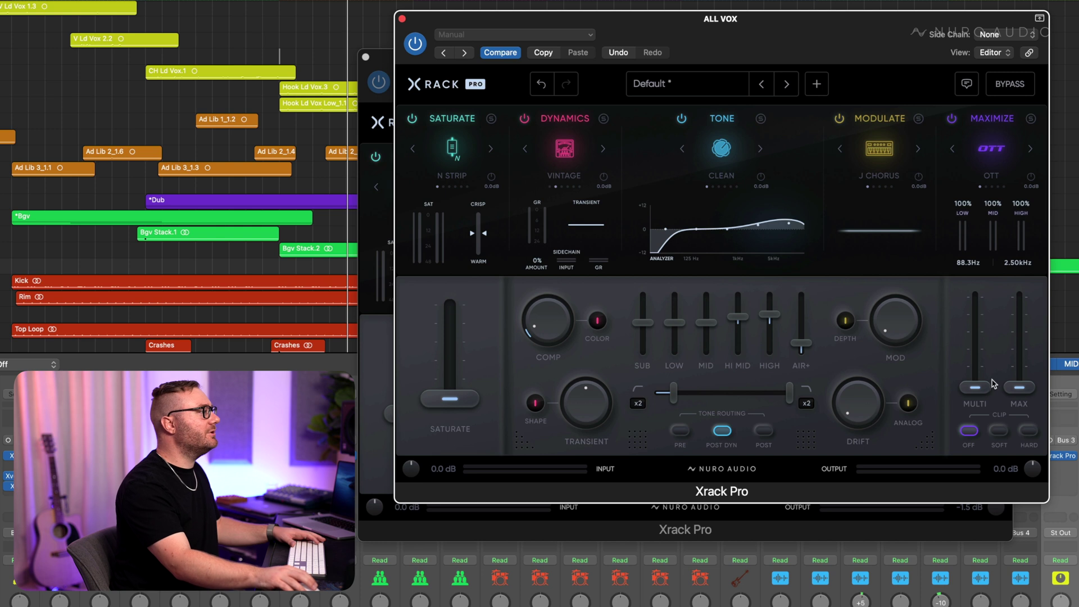
# Raise the ALL VOX OTT Multi amount slightly during playback and lower the plugin output to -1.2 dB.
pyautogui.press('space')
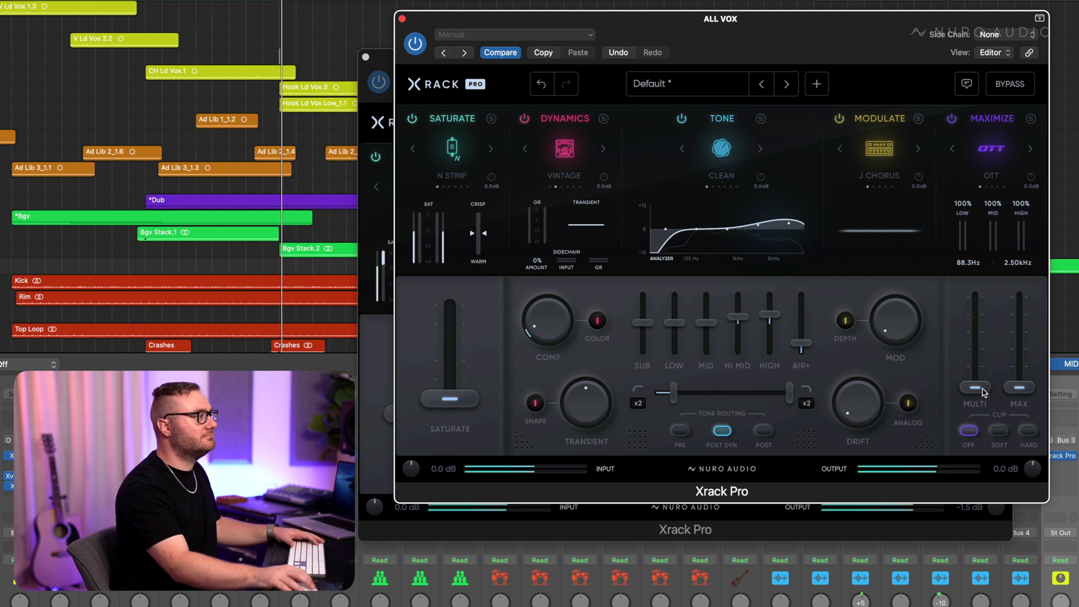
pyautogui.moveTo(983, 392); pyautogui.dragTo(977, 379)
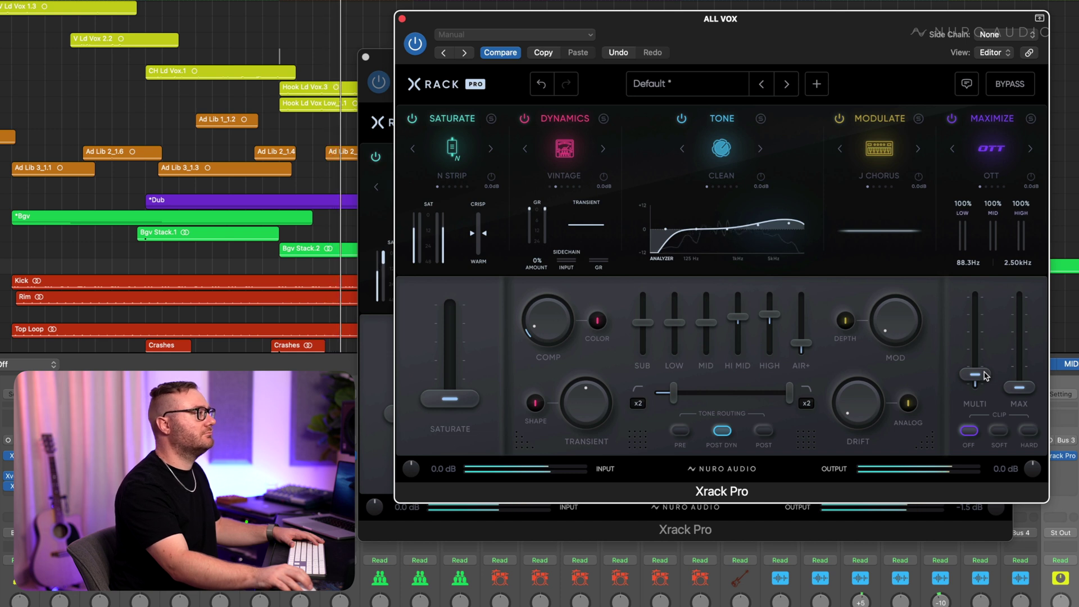
pyautogui.moveTo(1032, 468); pyautogui.dragTo(1038, 482)
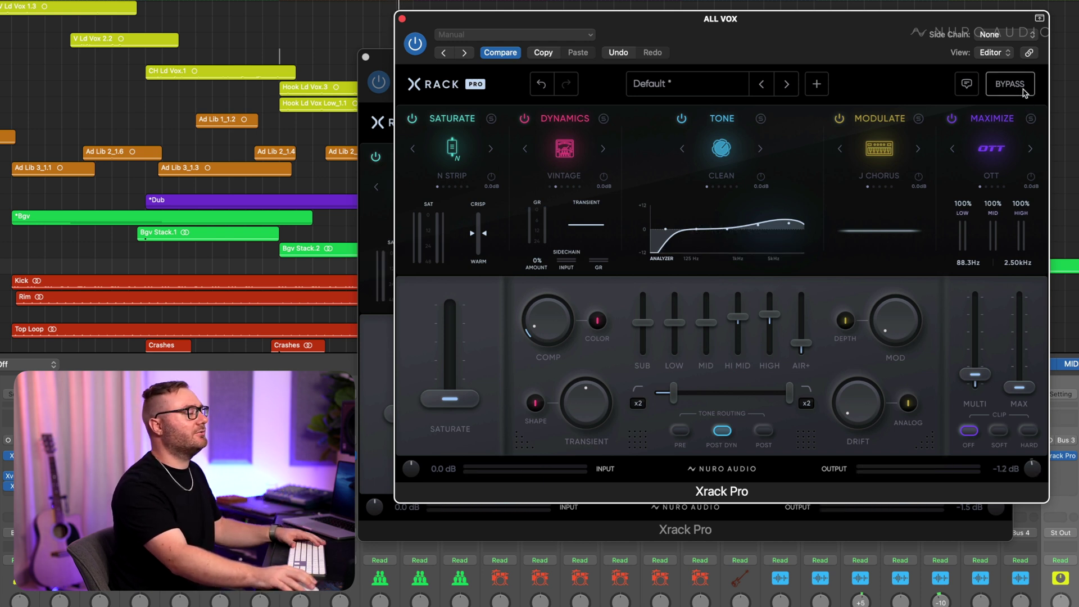
# Compare the mix with the ALL VOX Xrack Pro bypassed and active during playback.
pyautogui.press('space')
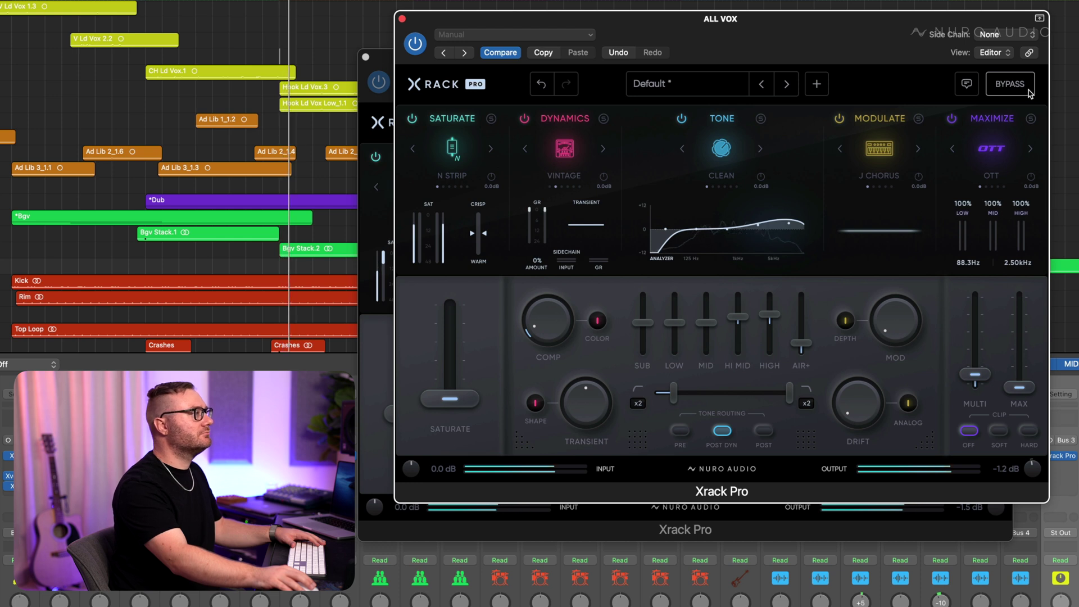
pyautogui.click(1029, 93)
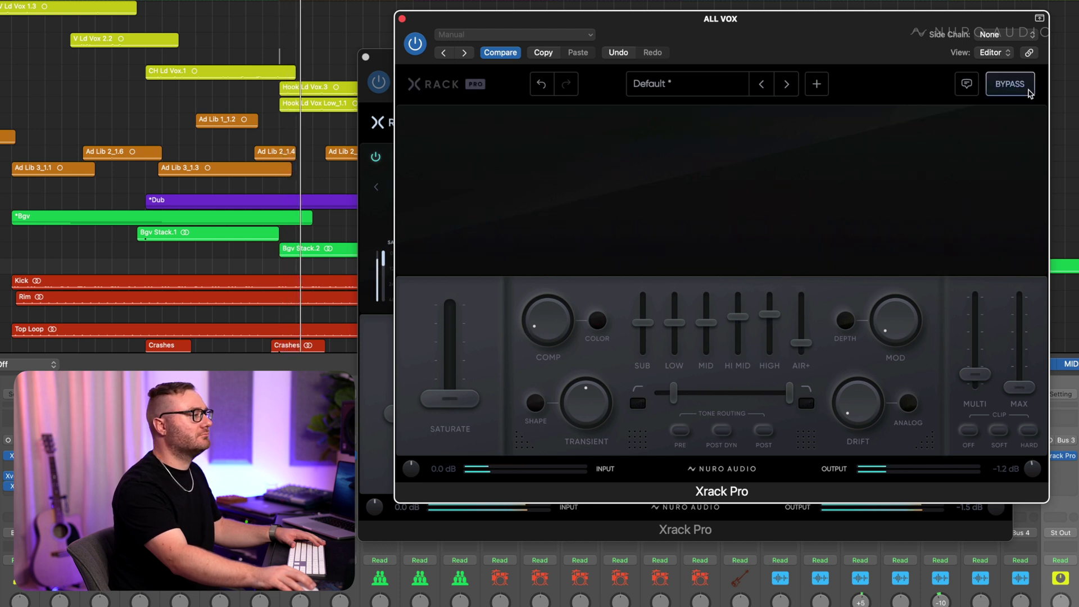
pyautogui.click(1030, 93)
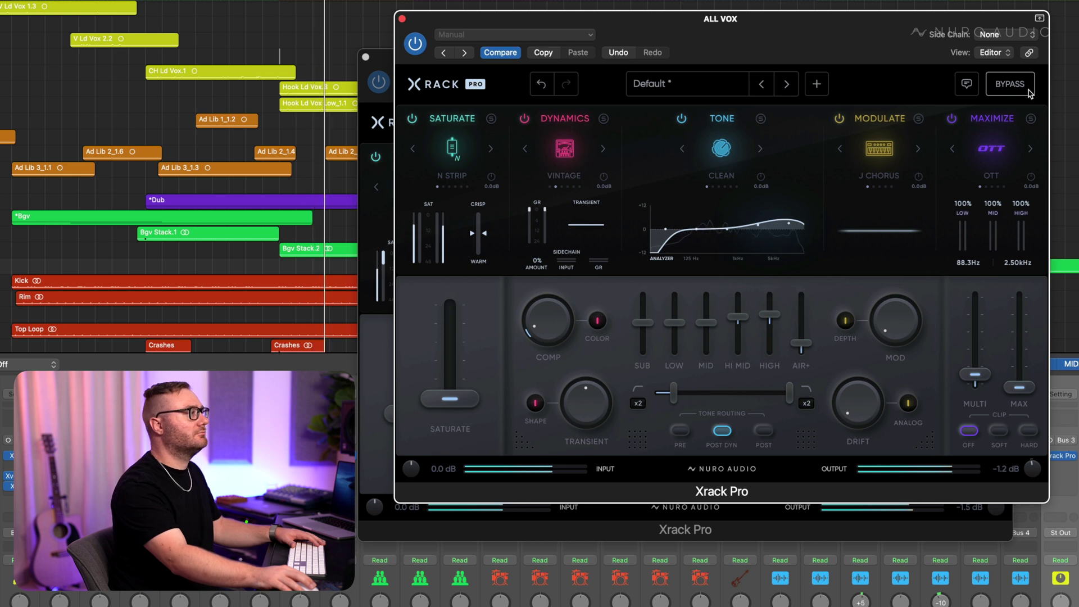
pyautogui.click(1030, 92)
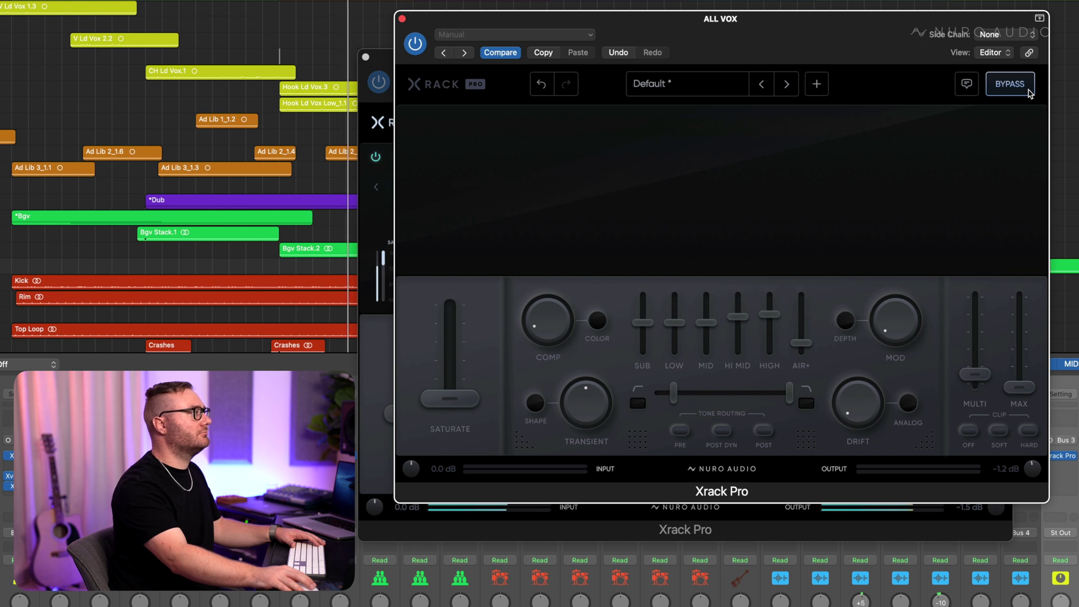
pyautogui.click(1030, 92)
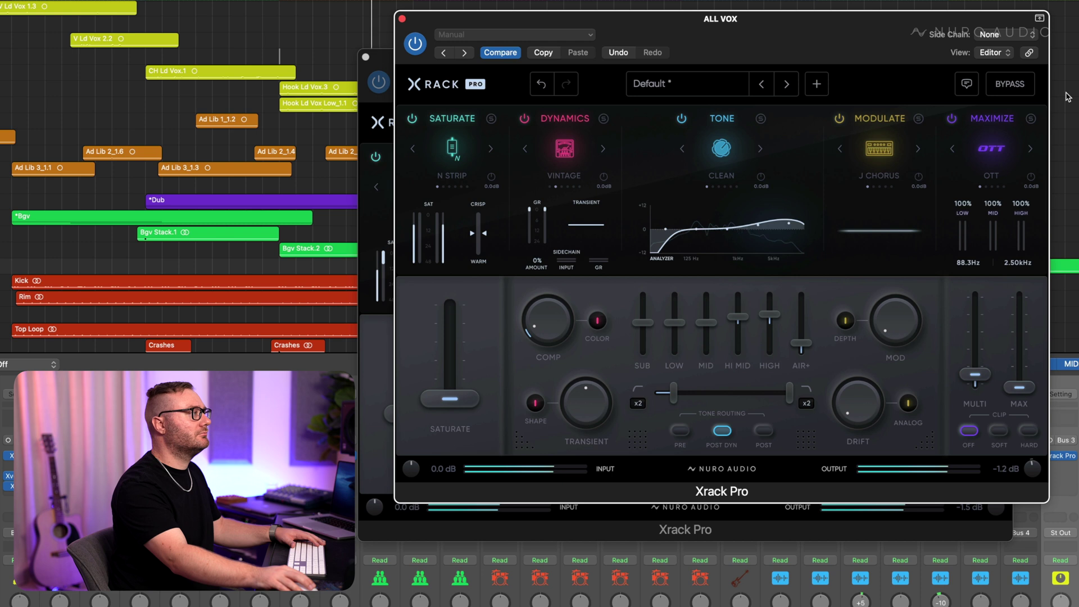
pyautogui.press('space')
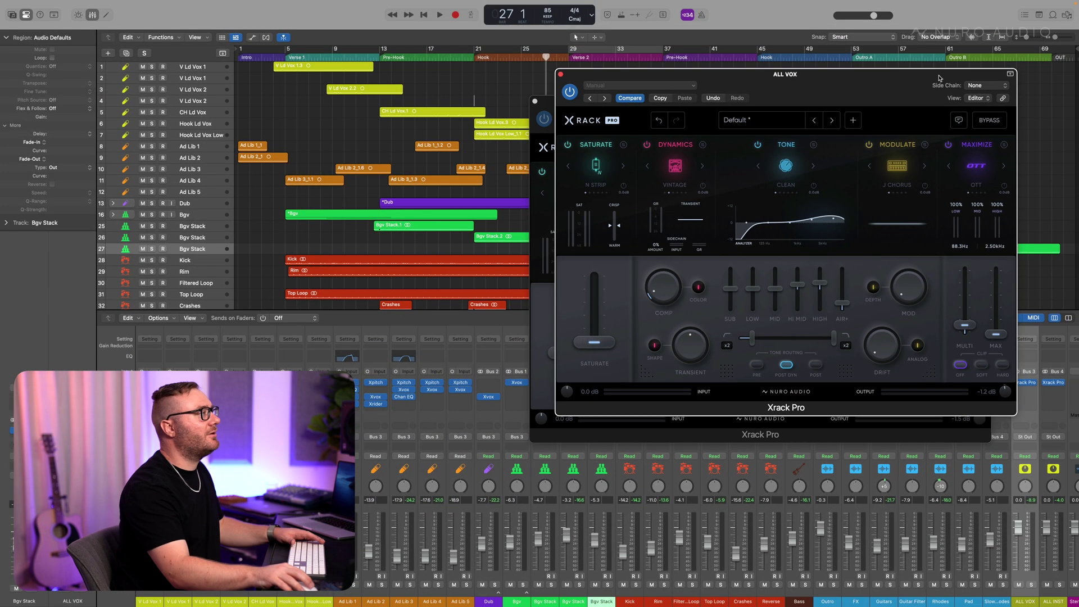
# Move the ALL VOX and ALL INST plugin windows clear of the bus channels and compare playback with both plugins bypassed and active.
pyautogui.moveTo(941, 22); pyautogui.dragTo(321, 61)
pyautogui.moveTo(719, 114); pyautogui.dragTo(778, 112)
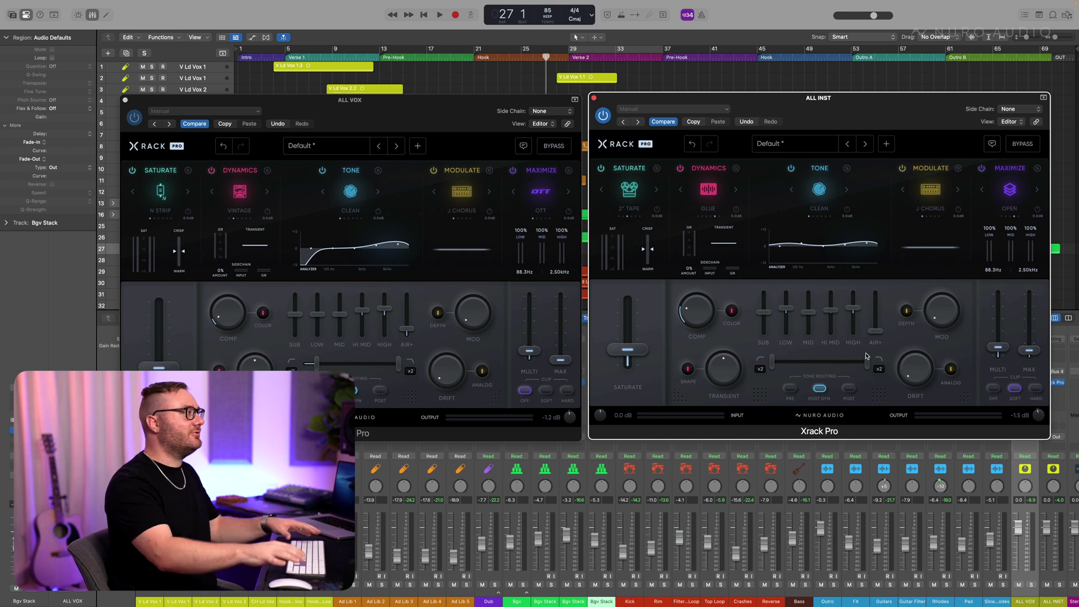
pyautogui.press('2')
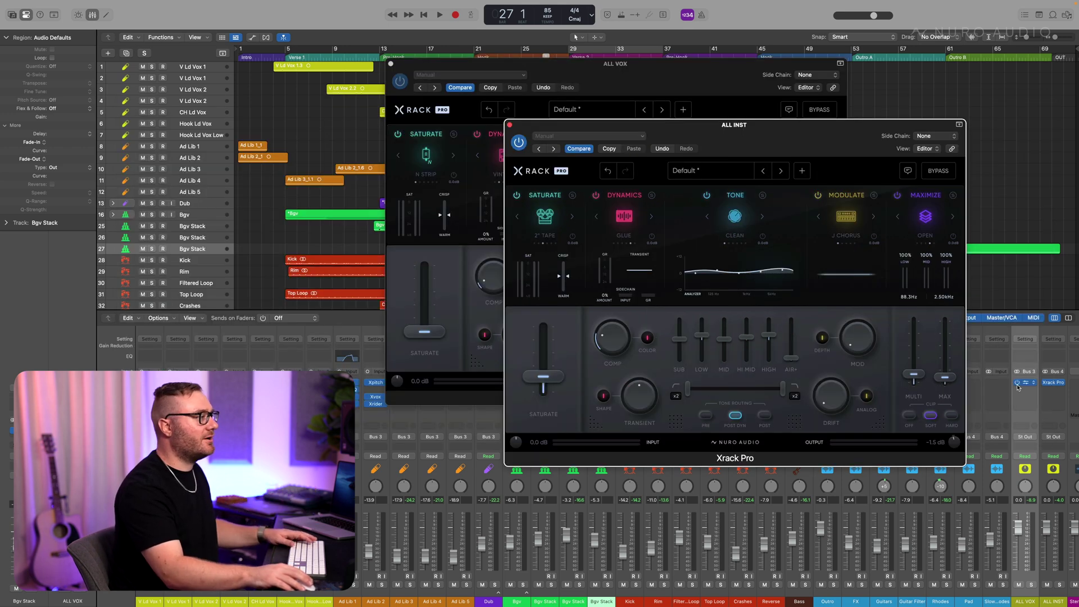
pyautogui.press('space')
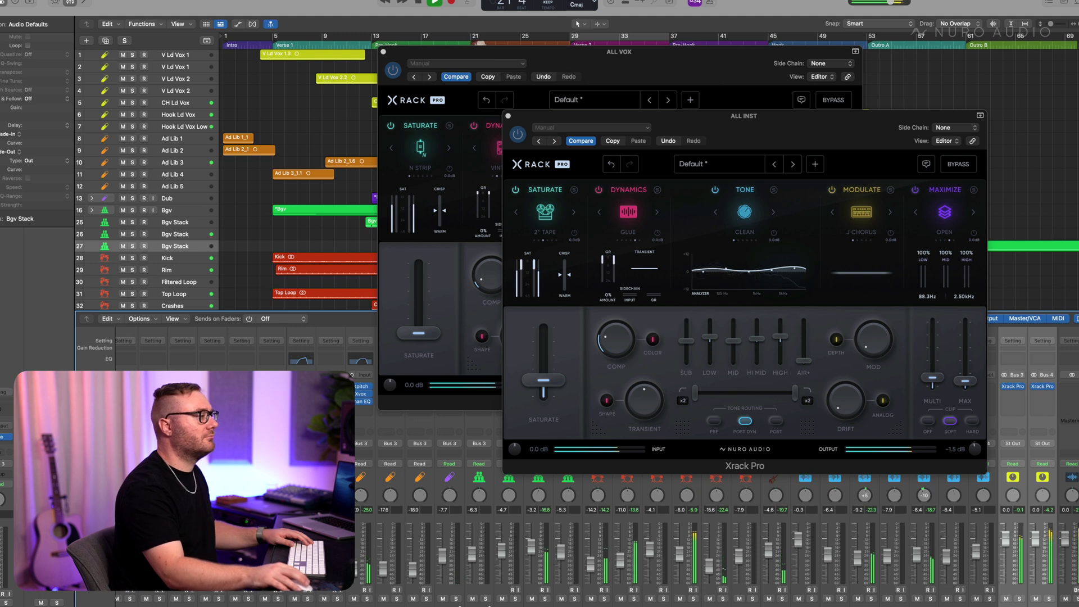
pyautogui.click(1035, 387)
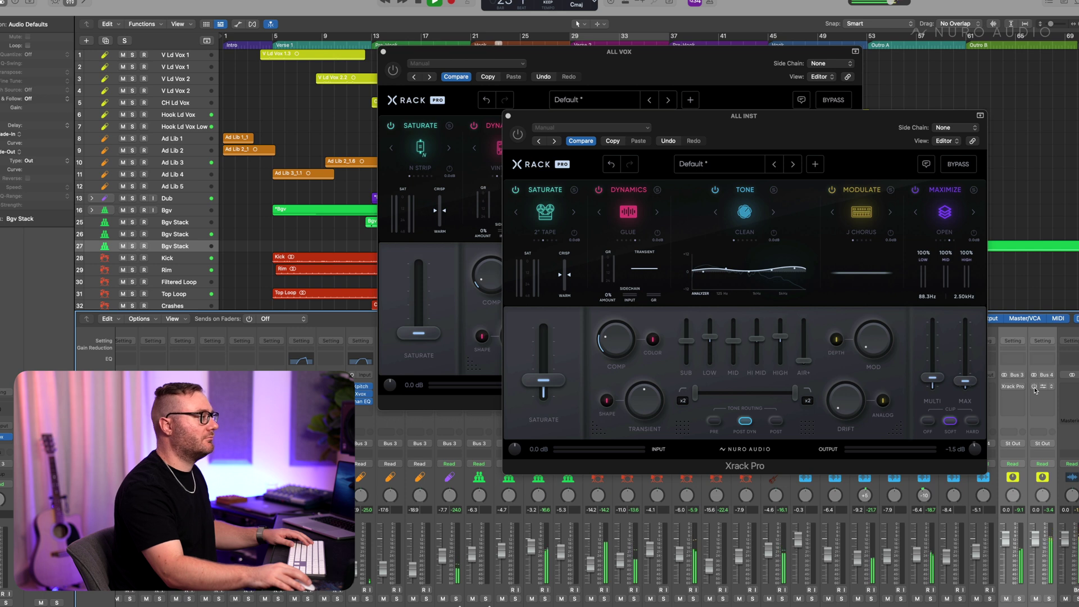
pyautogui.click(1035, 388)
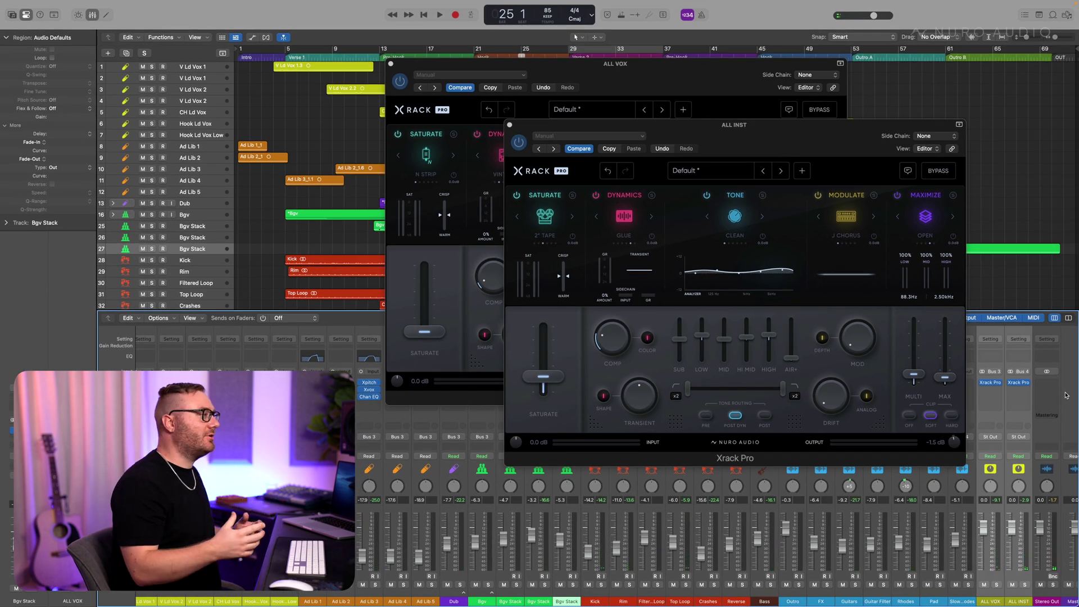
# Insert Xrack Pro on Stereo Out and set its tone to Mid +5% and High +4%, with Sub slightly lower and Low and Hi Mid slightly higher.
pyautogui.hscroll(2, 1057, 394)
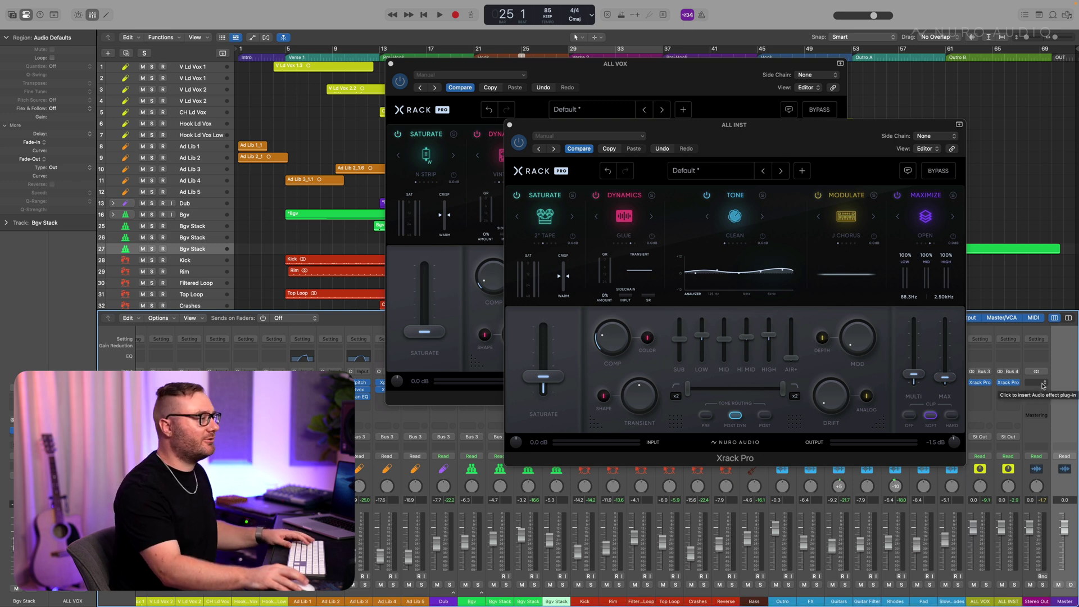
pyautogui.click(1044, 385)
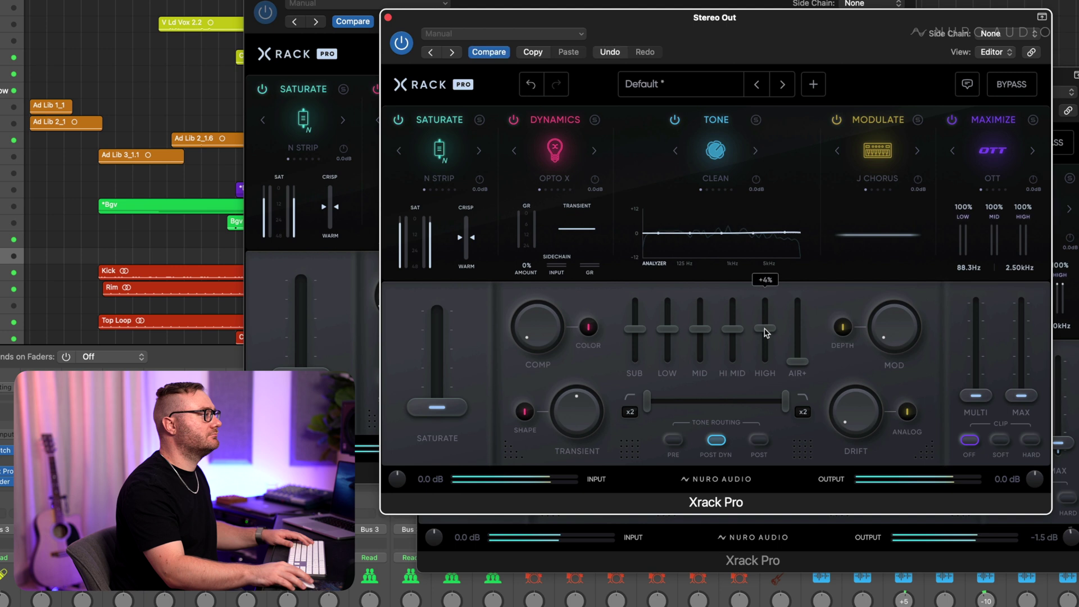
pyautogui.moveTo(730, 331); pyautogui.dragTo(763, 337)
pyautogui.moveTo(675, 336); pyautogui.dragTo(700, 328)
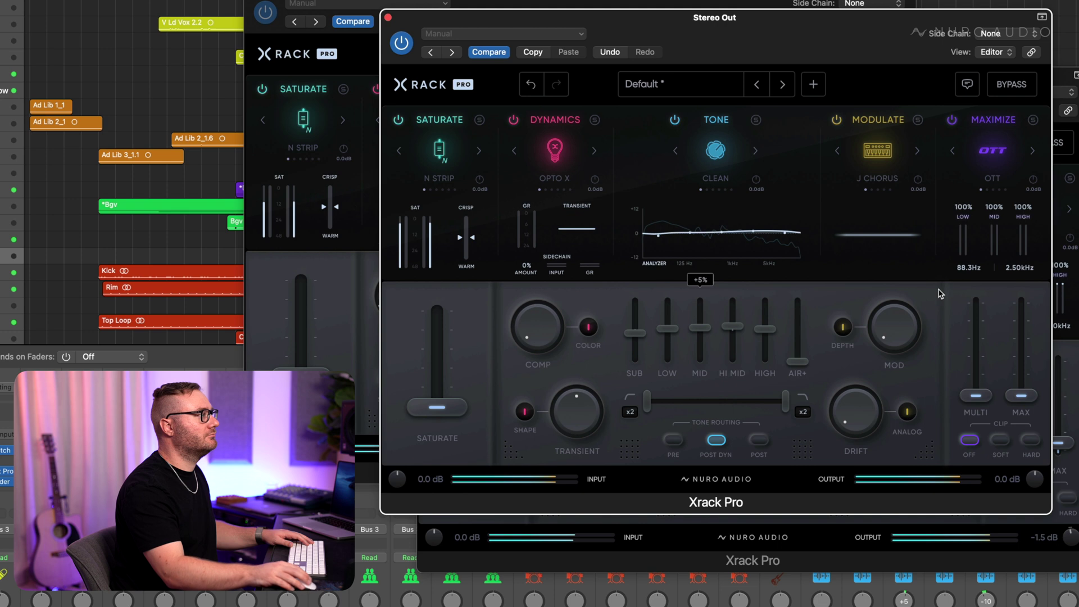
# Switch the Stereo Out saturation to A Strip with Crisp/Warm at -28%, and compare the plugin bypassed and active.
pyautogui.click(1033, 88)
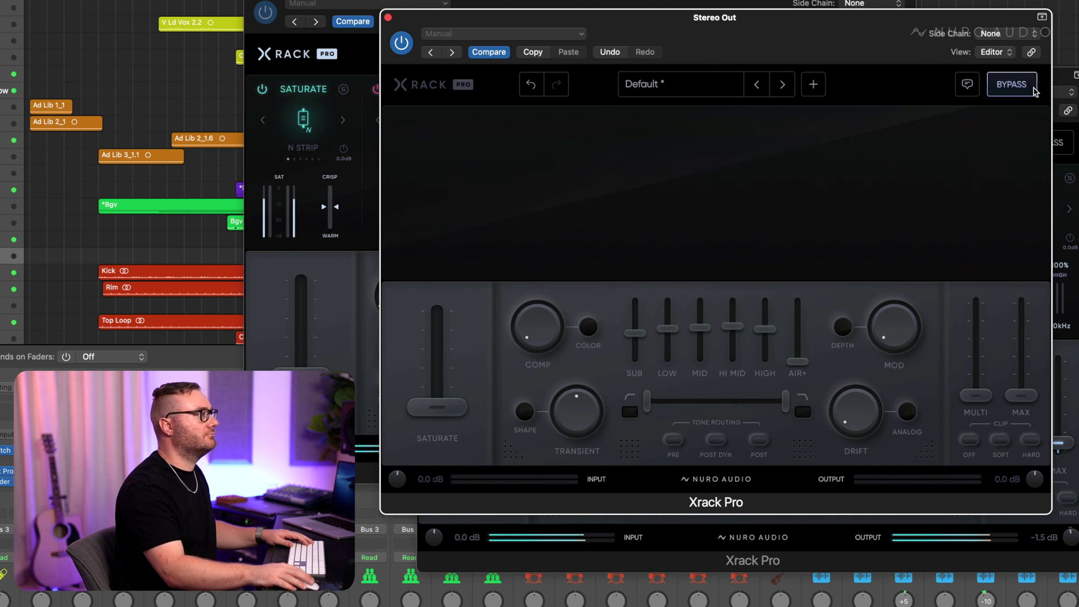
pyautogui.click(1033, 89)
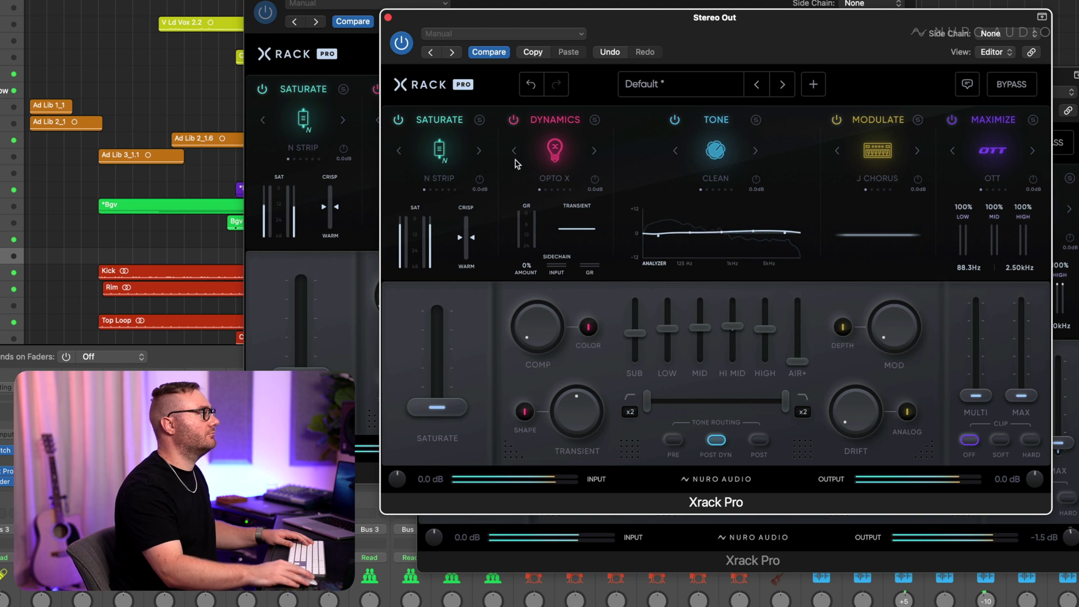
pyautogui.click(479, 151)
pyautogui.moveTo(468, 242); pyautogui.dragTo(470, 247)
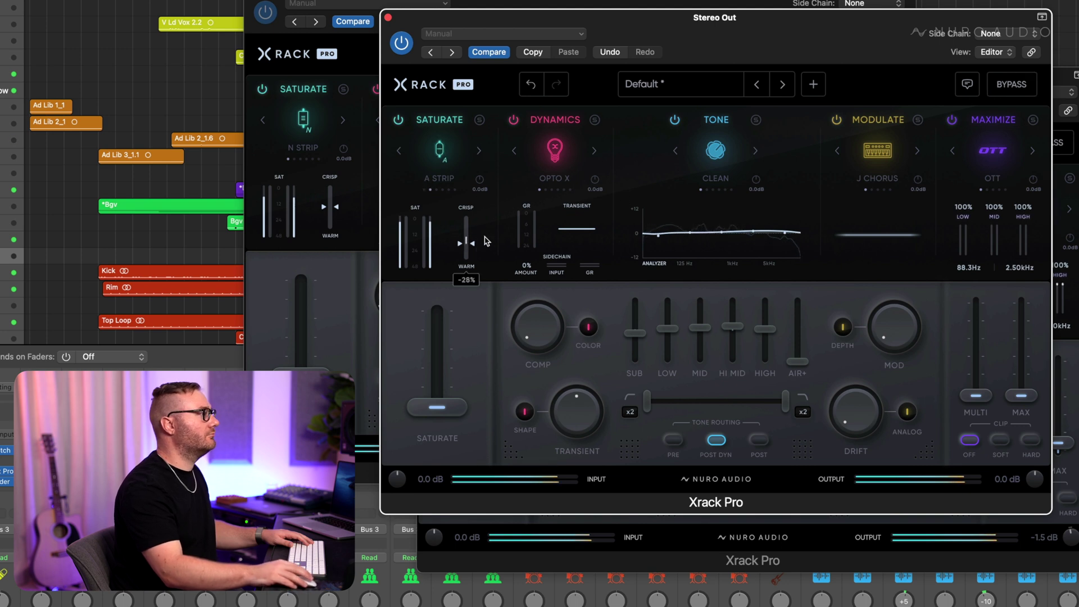
pyautogui.click(1029, 85)
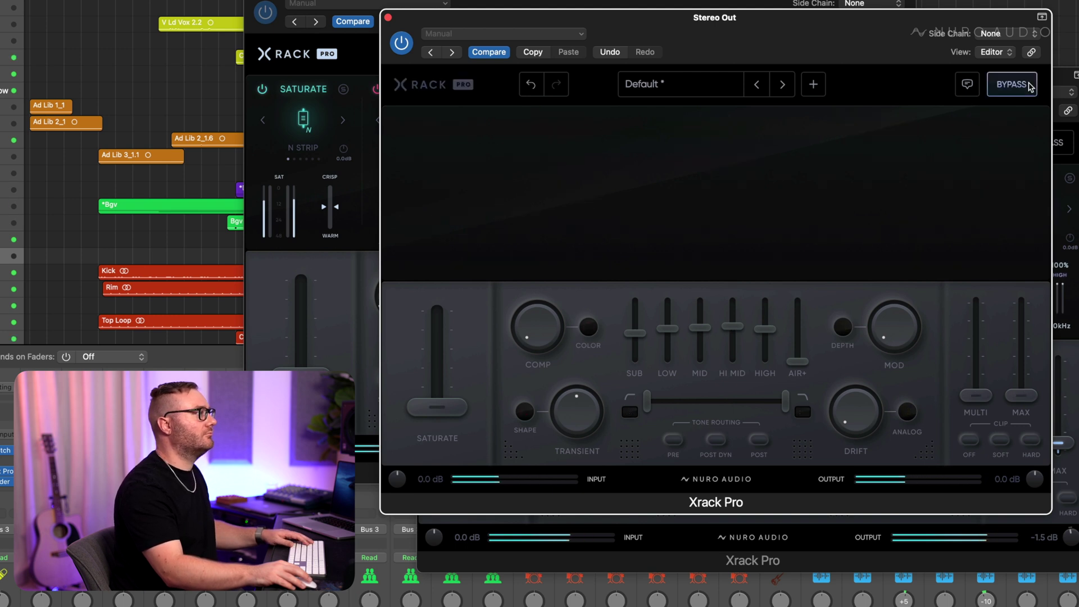
pyautogui.click(1029, 85)
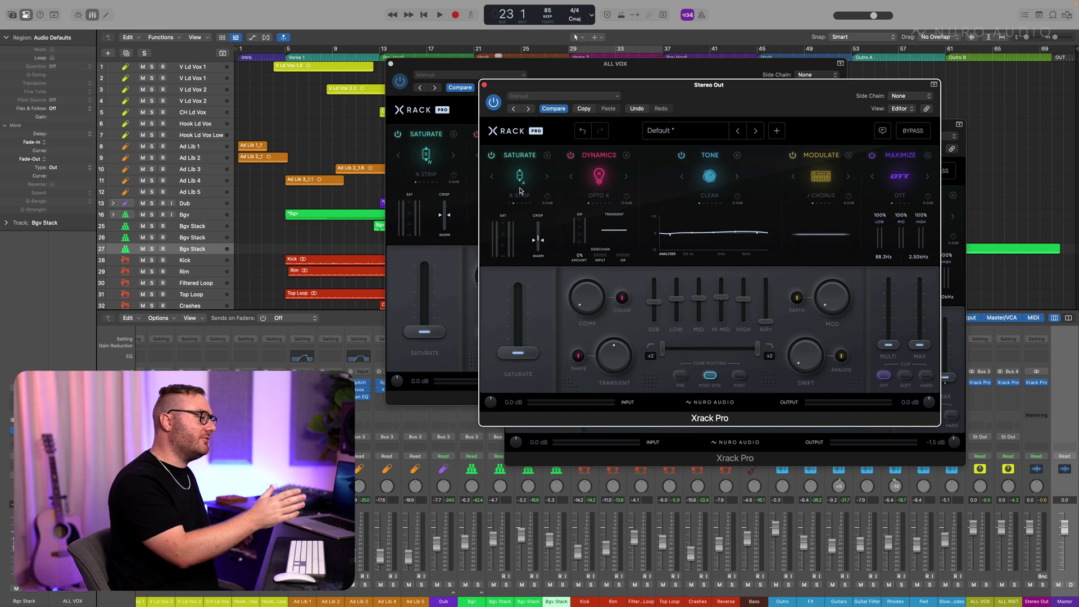
# Select the ALL VOX, ALL INST and Stereo Out channels and compare playback with all three Xrack Pro plugins bypassed and active.
pyautogui.moveTo(1036, 398); pyautogui.dragTo(988, 397)
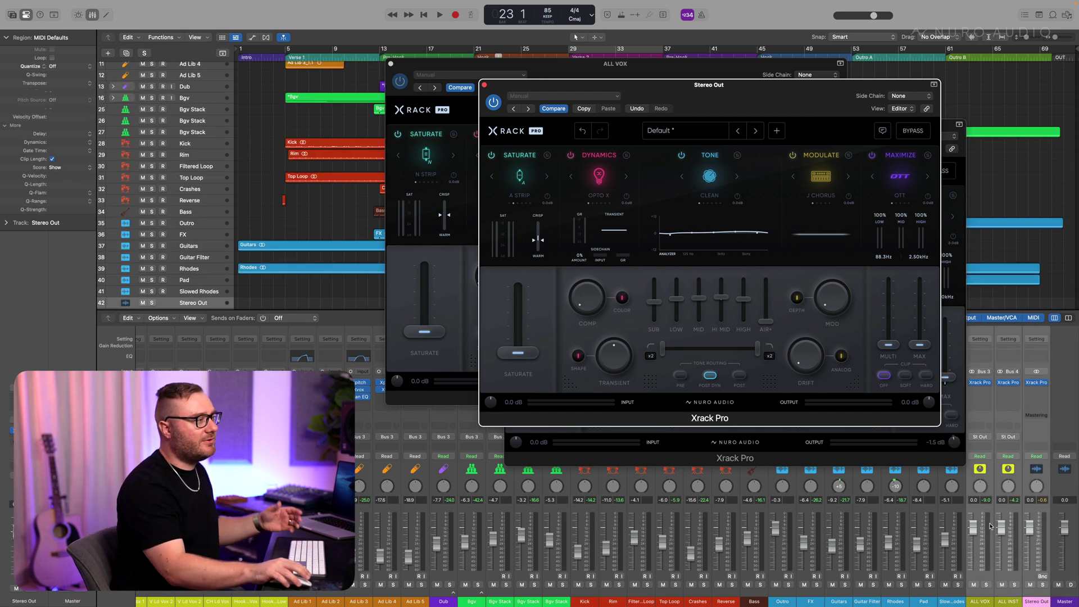
pyautogui.hscroll(-1, 1001, 392)
pyautogui.press('space')
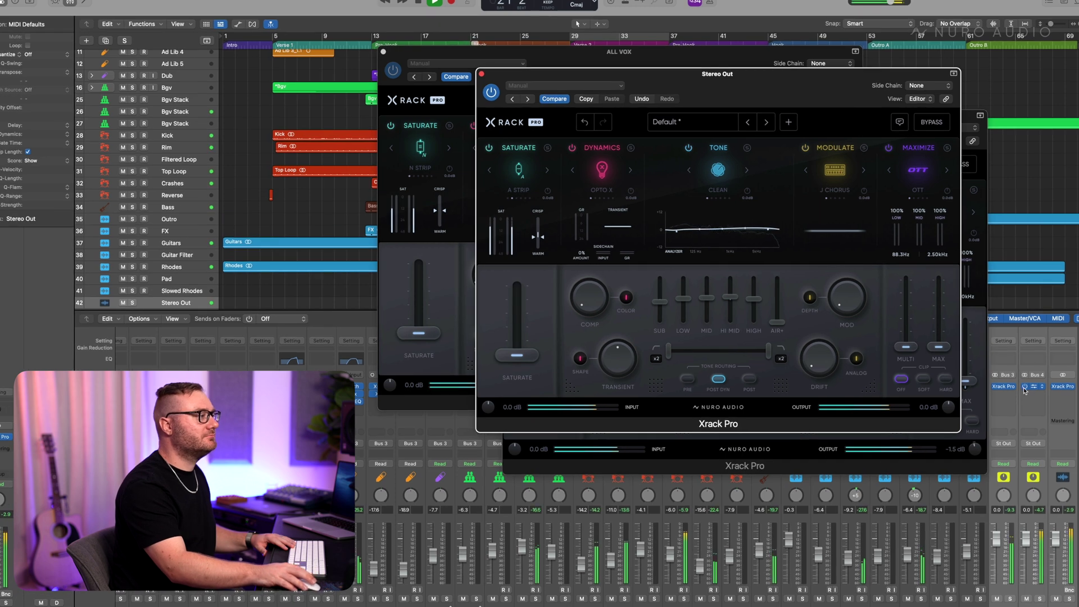
pyautogui.click(1025, 387)
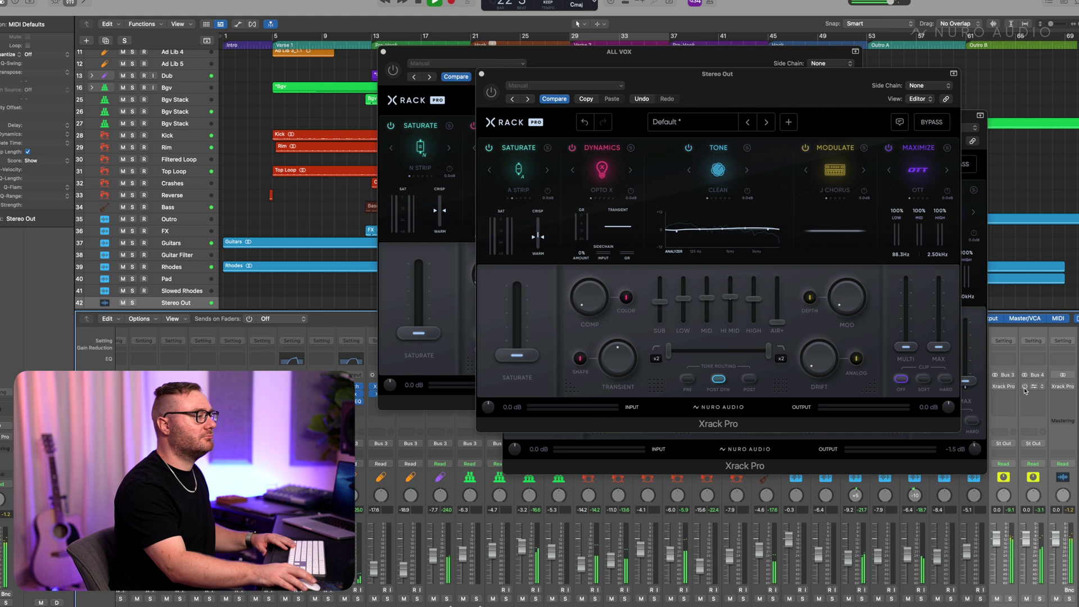
pyautogui.click(1024, 387)
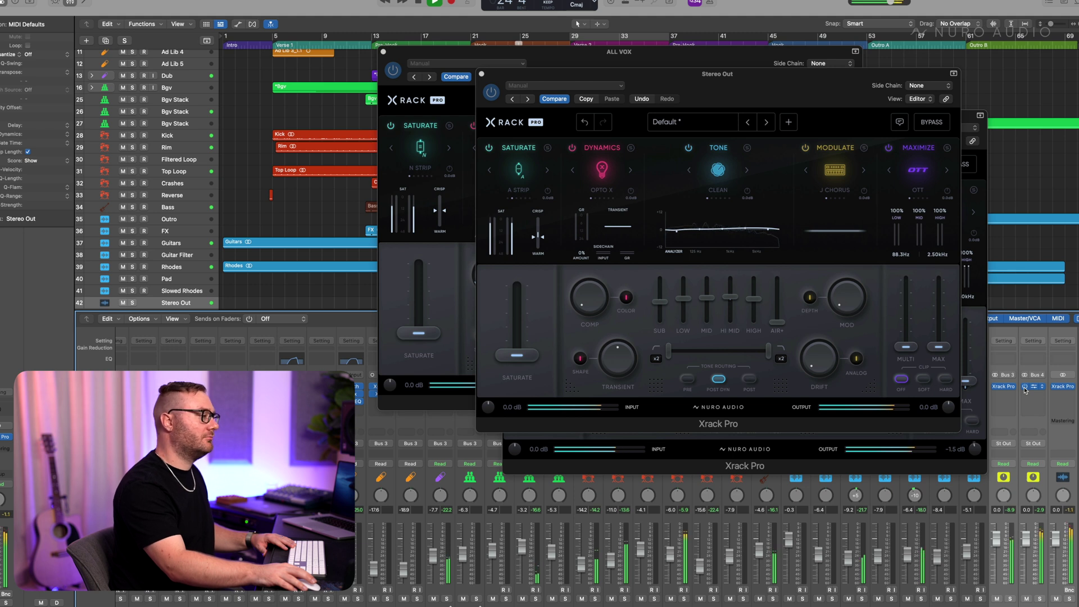
pyautogui.click(1025, 387)
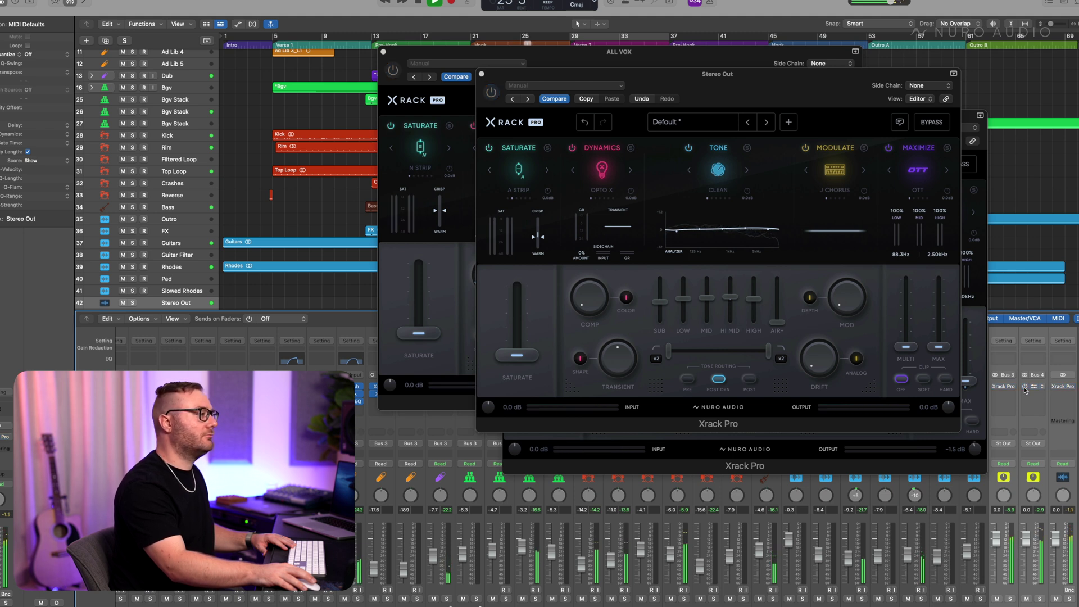
pyautogui.click(1025, 387)
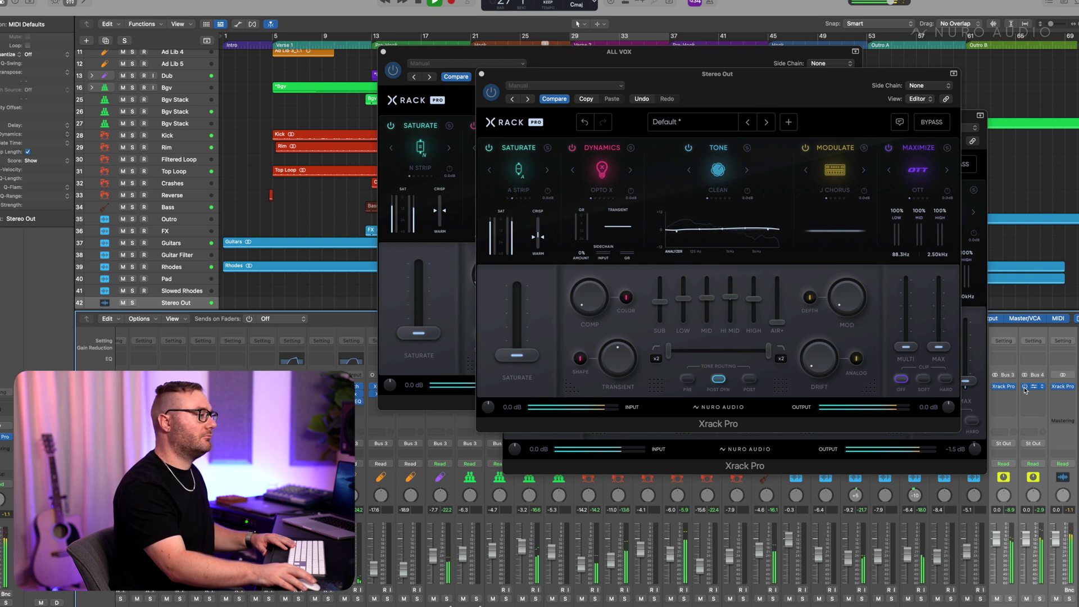
pyautogui.press('space')
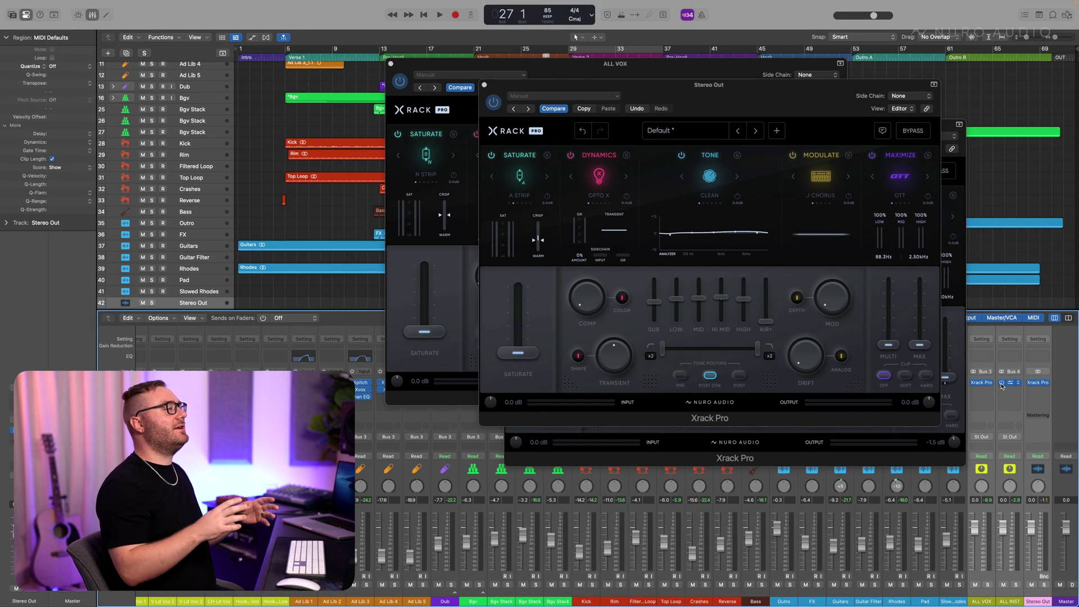